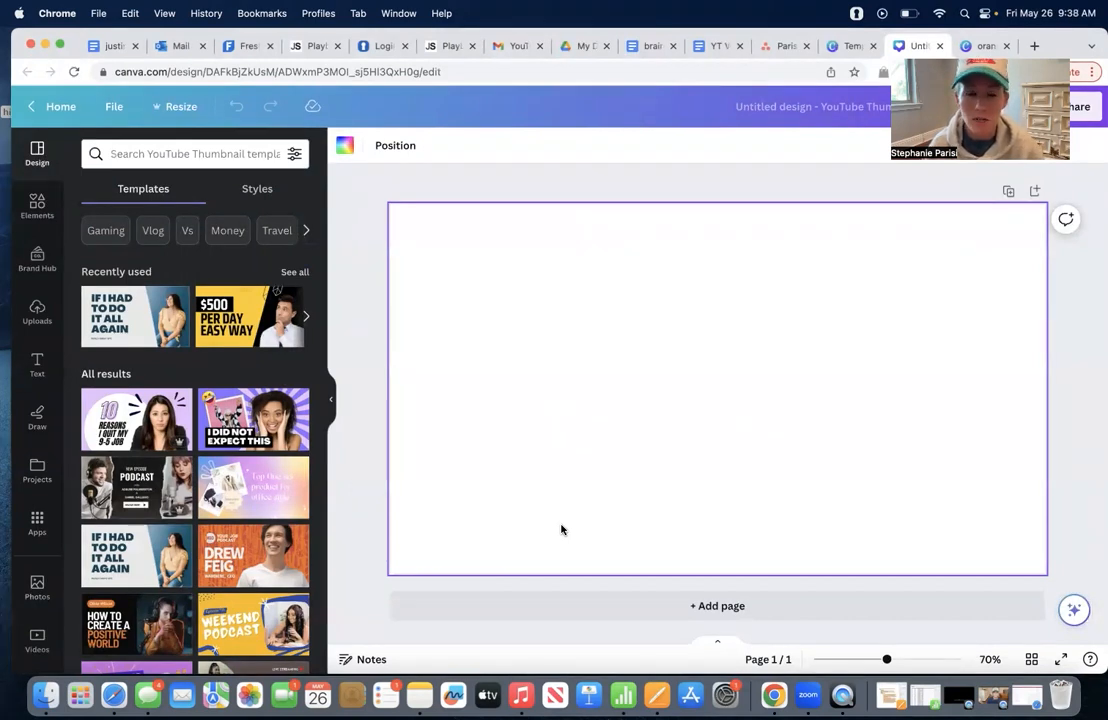
Fill the thumbnail background with the red-to-orange gradient
{"action": "left_click", "coordinate": [345, 148]}
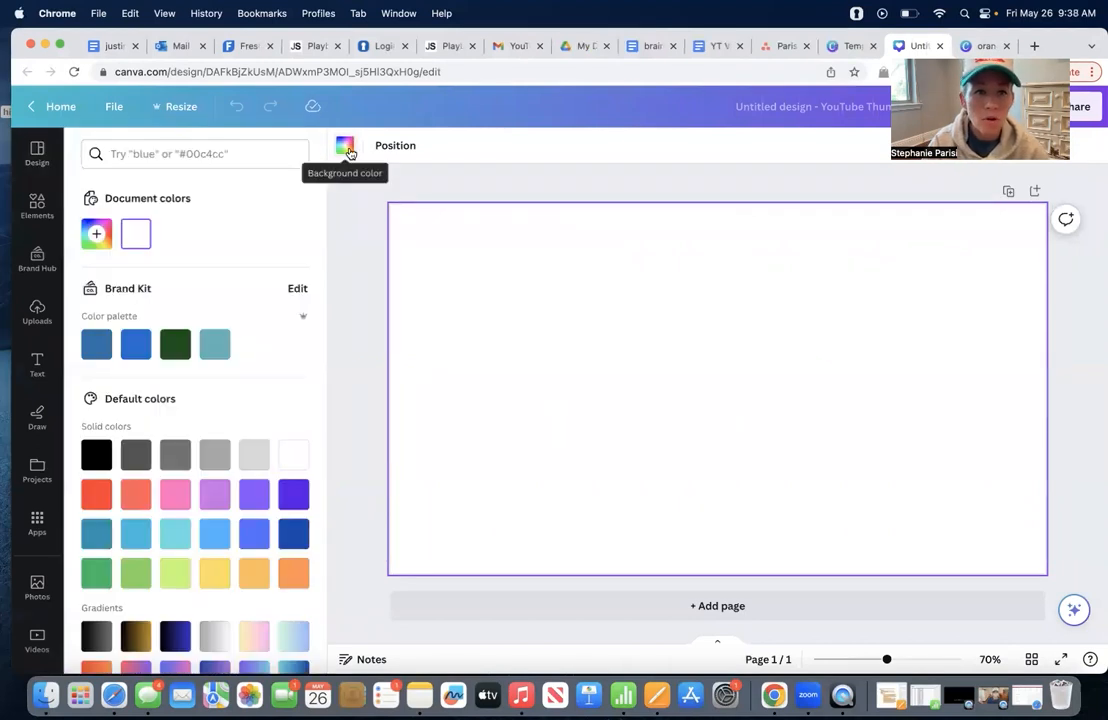
{"action": "left_click", "coordinate": [294, 574]}
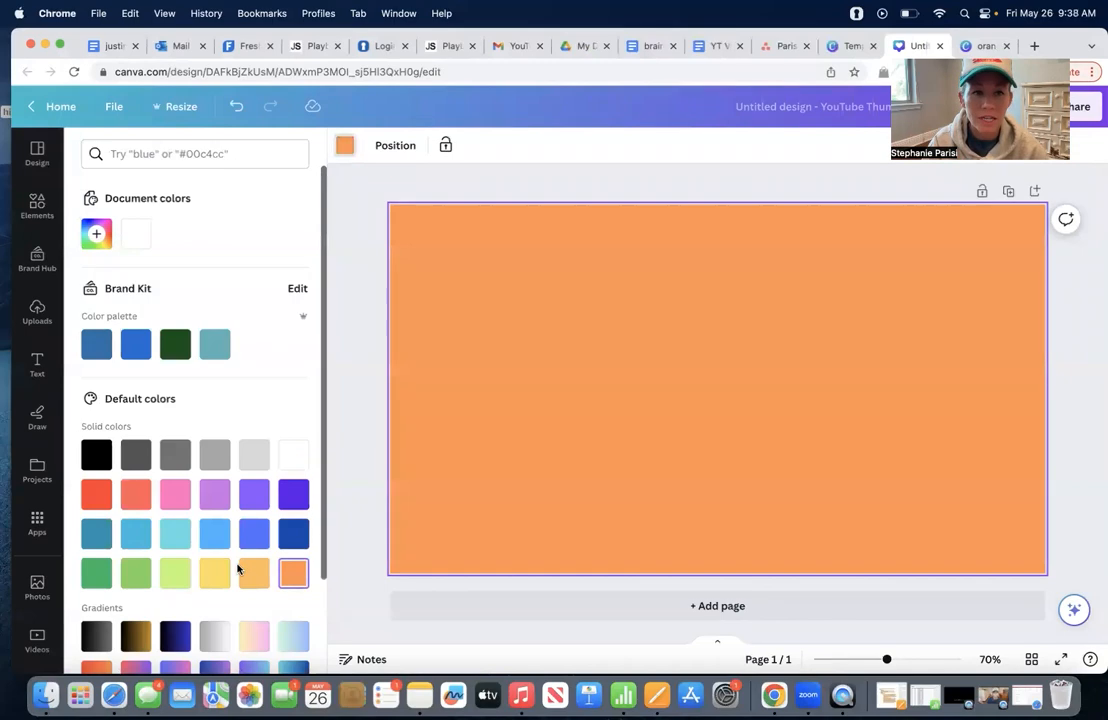
{"action": "scroll", "coordinate": [237, 569], "scroll_direction": "down", "scroll_amount": 3}
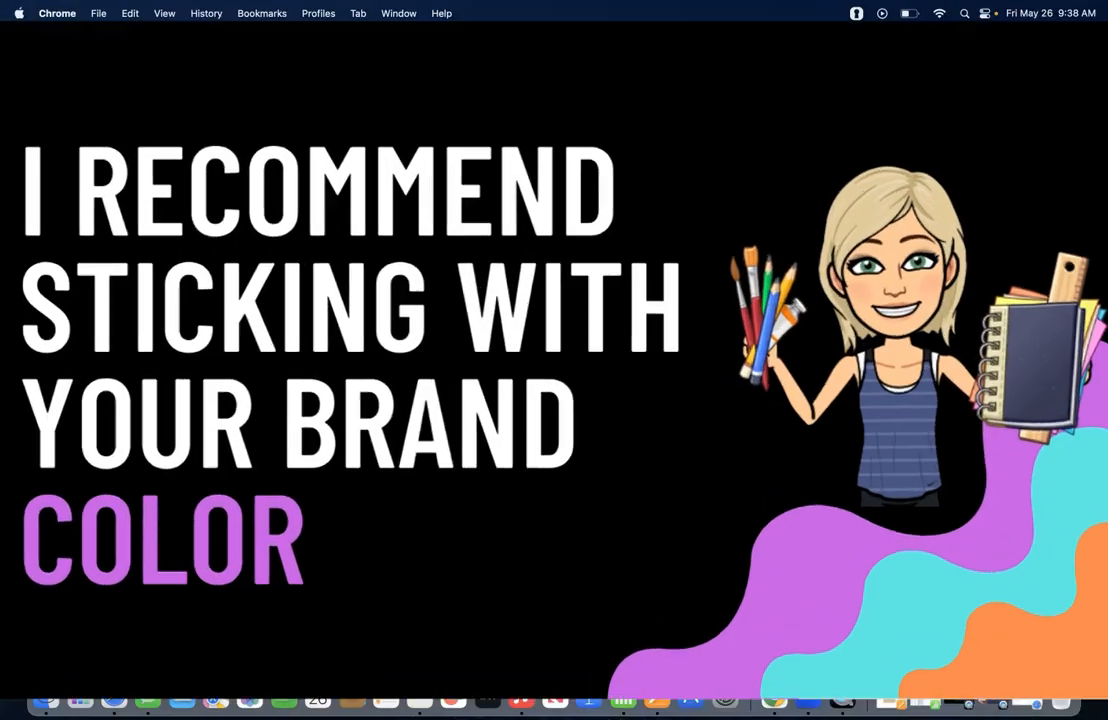
{"action": "left_click", "coordinate": [98, 581]}
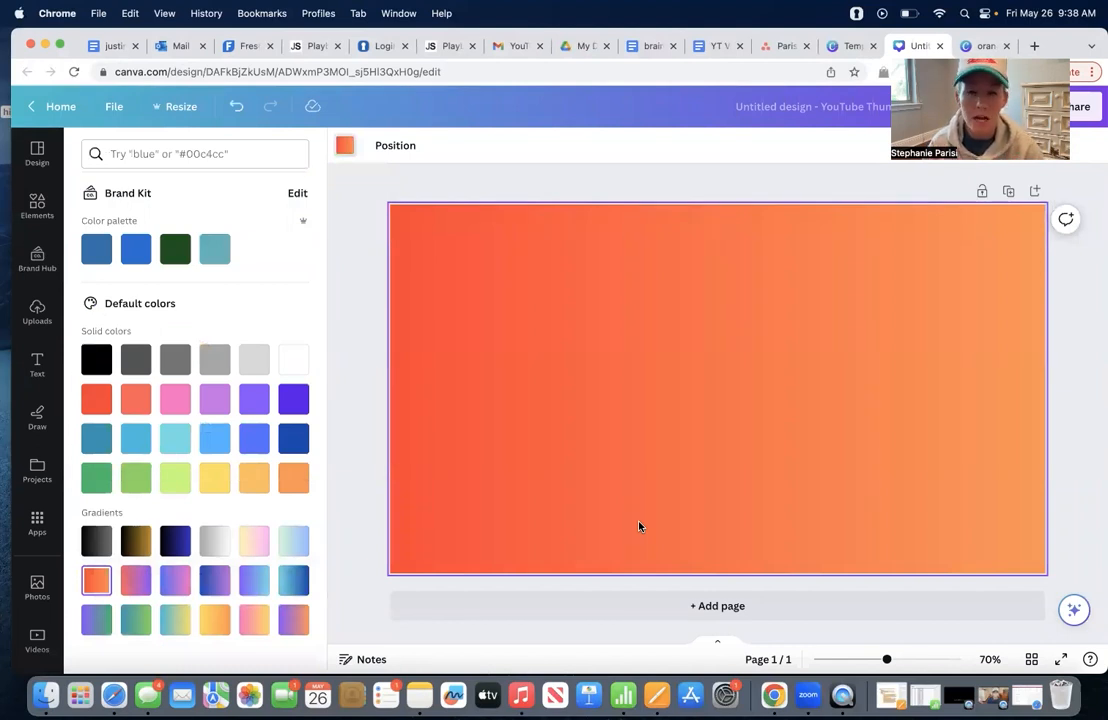
{"action": "left_click", "coordinate": [1086, 489]}
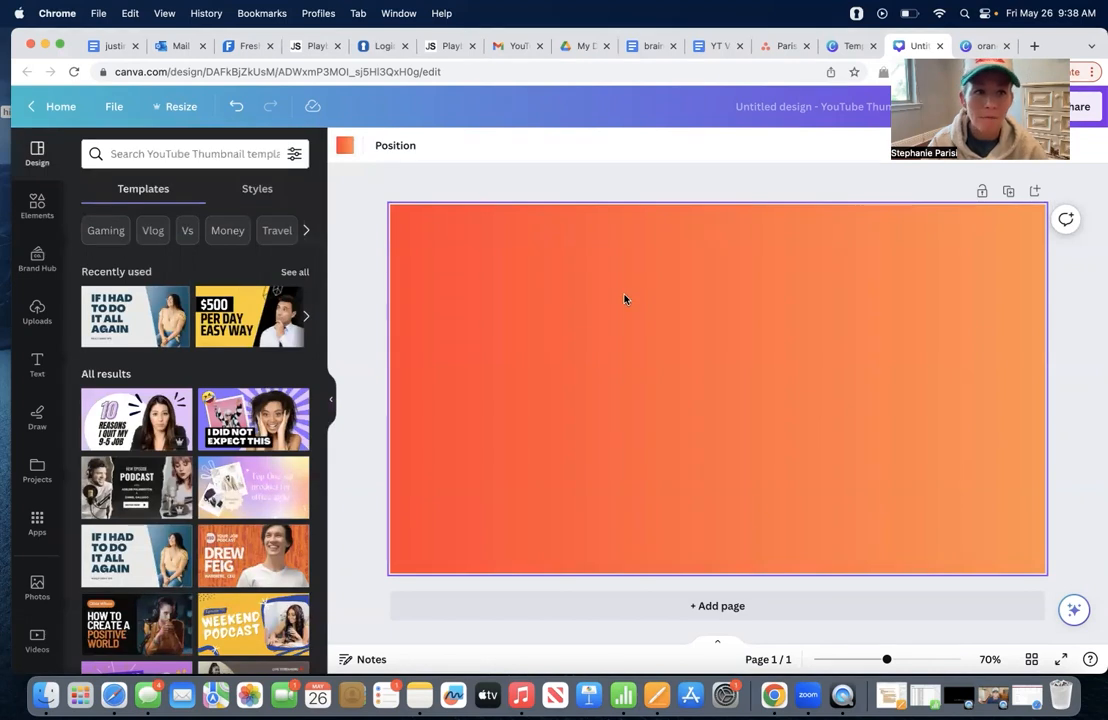
Upload the PNG portrait of the woman in the teal cap from Downloads and place it on the thumbnail
{"action": "left_click", "coordinate": [36, 316]}
{"action": "left_click", "coordinate": [200, 195]}
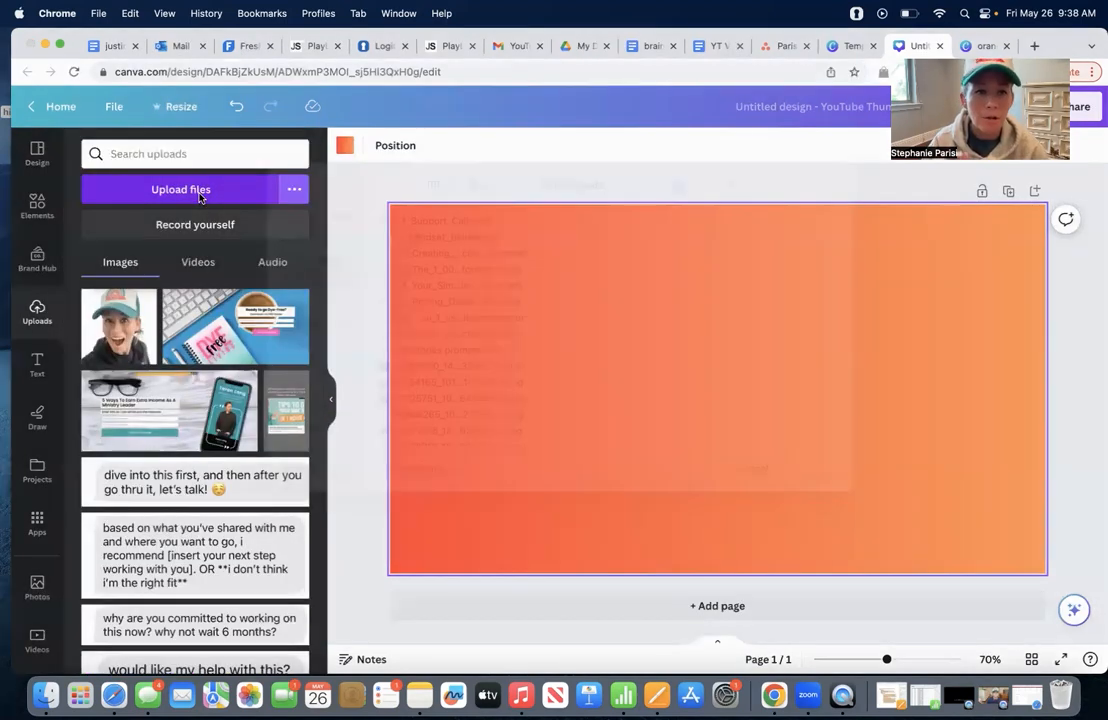
{"action": "scroll", "coordinate": [511, 380], "scroll_direction": "down", "scroll_amount": 20}
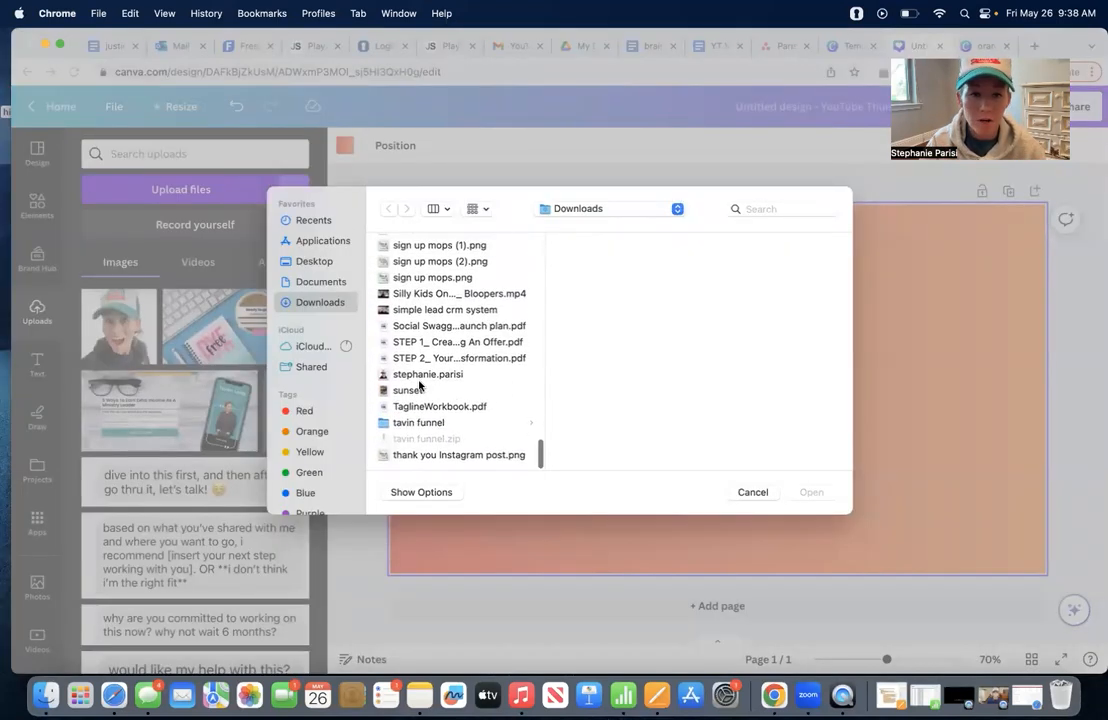
{"action": "left_click", "coordinate": [421, 376]}
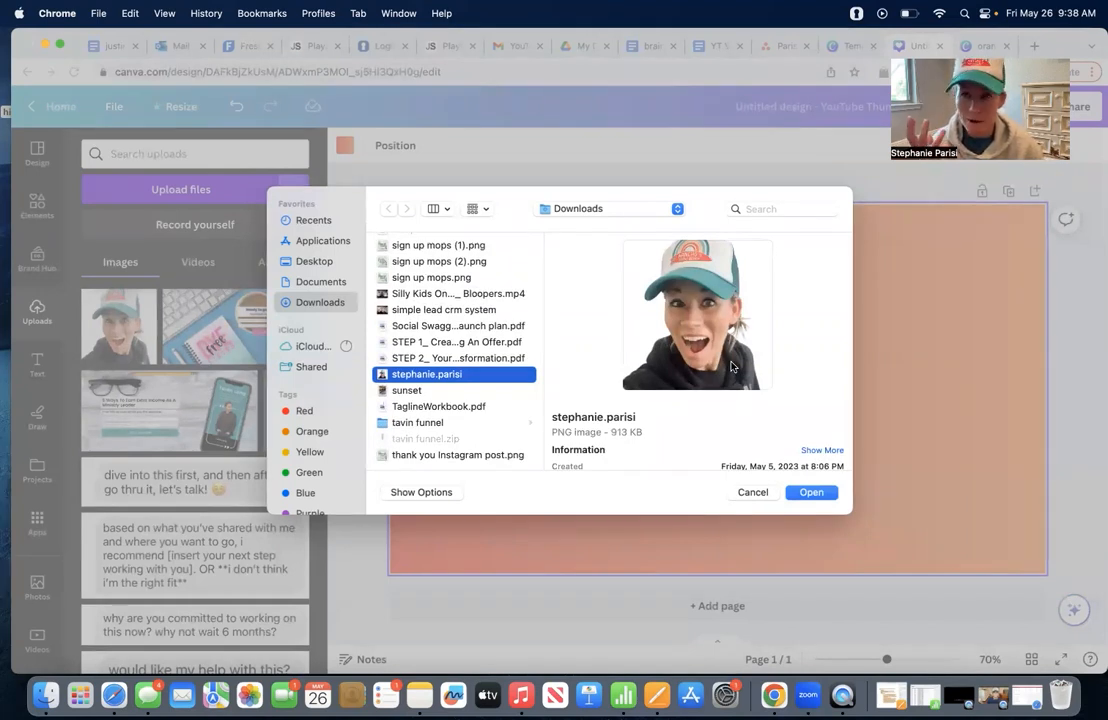
{"action": "left_click", "coordinate": [812, 493]}
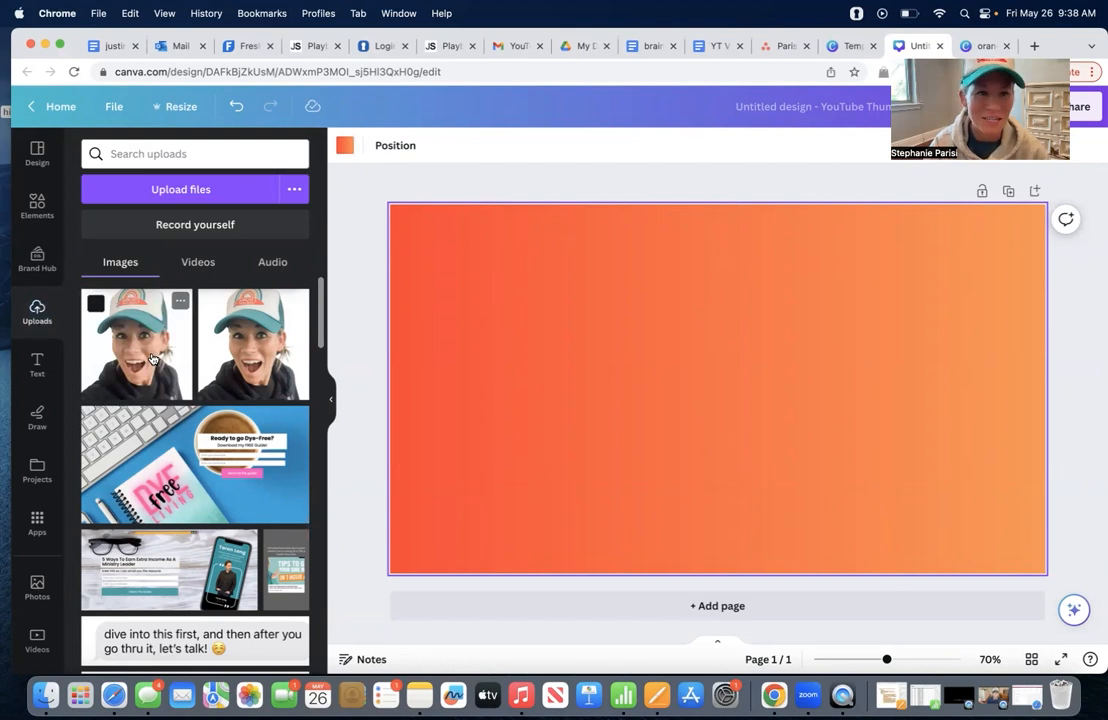
{"action": "left_click", "coordinate": [154, 358]}
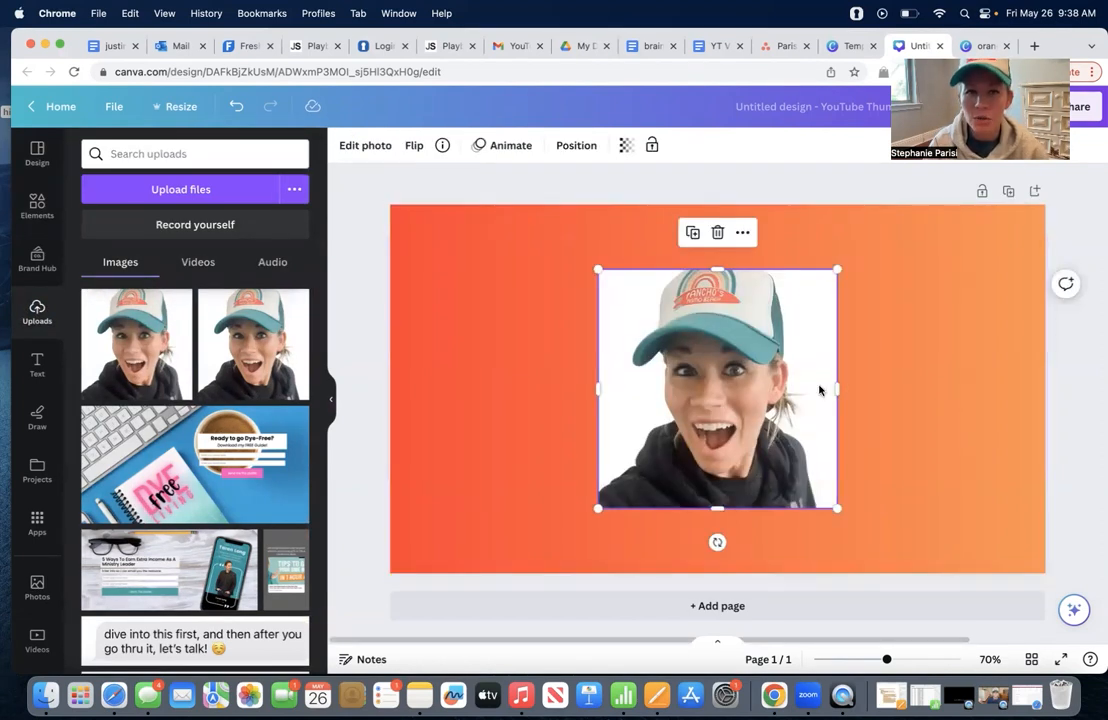
Remove the portrait's background and enlarge the cutout so it fills the left side of the thumbnail at full height
{"action": "left_click", "coordinate": [384, 155]}
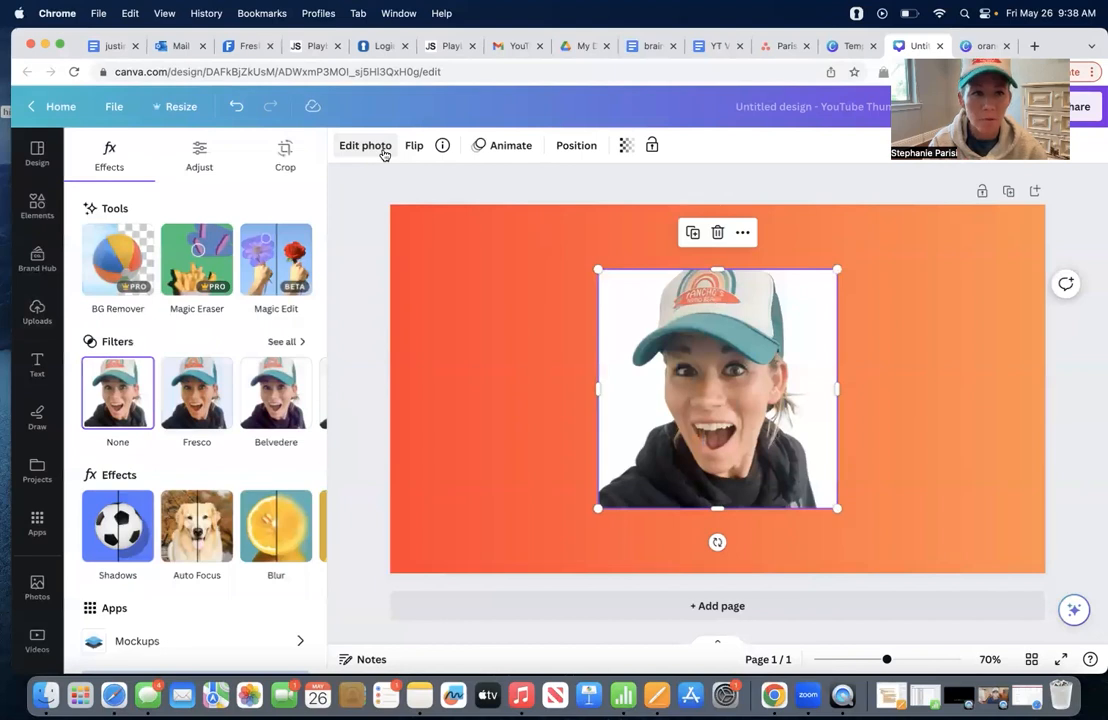
{"action": "left_click", "coordinate": [127, 262]}
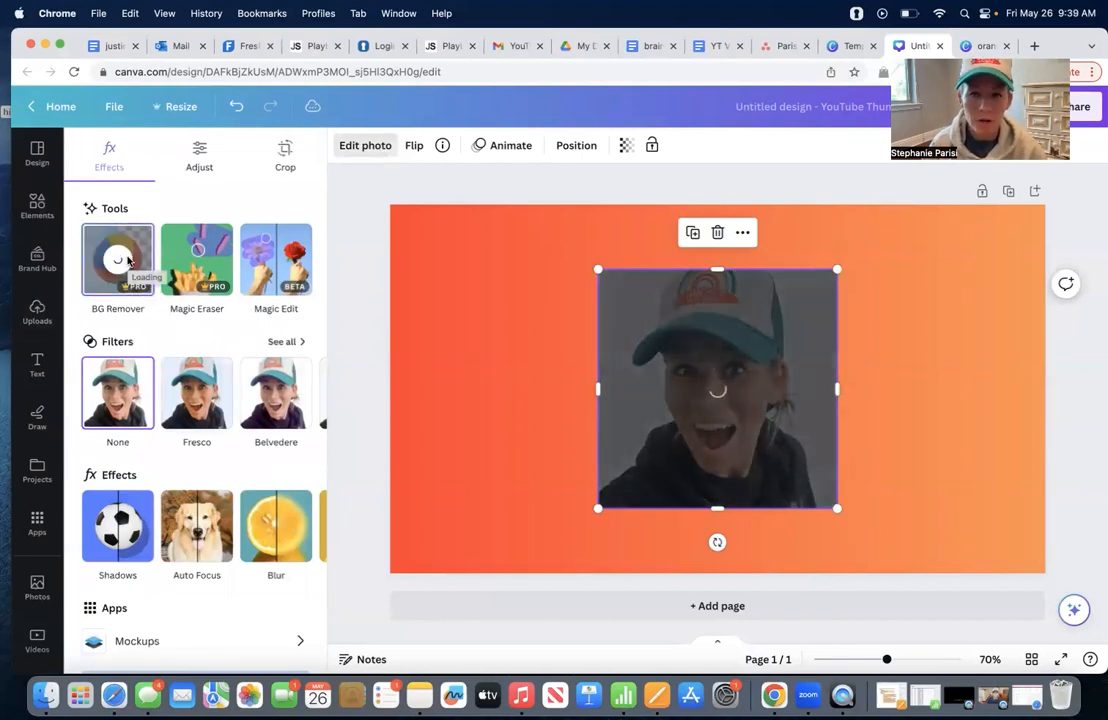
{"action": "left_click_drag", "start_coordinate": [744, 472], "coordinate": [504, 548]}
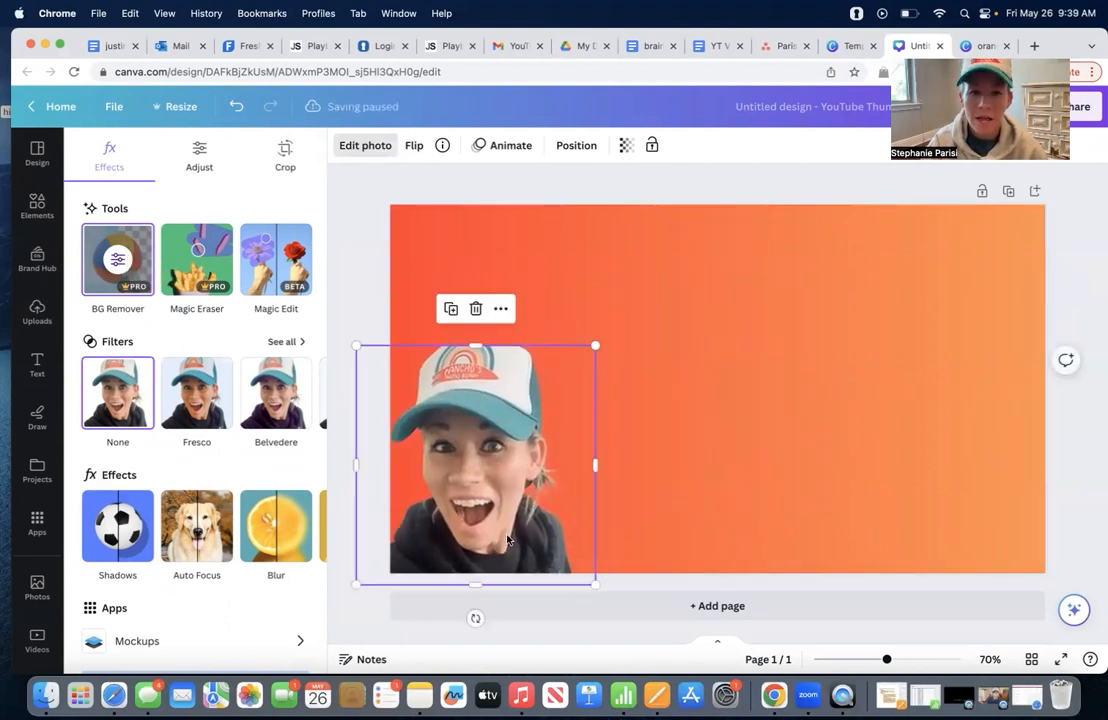
{"action": "left_click_drag", "start_coordinate": [596, 344], "coordinate": [742, 173]}
{"action": "left_click_drag", "start_coordinate": [628, 280], "coordinate": [598, 282]}
{"action": "left_click", "coordinate": [868, 356]}
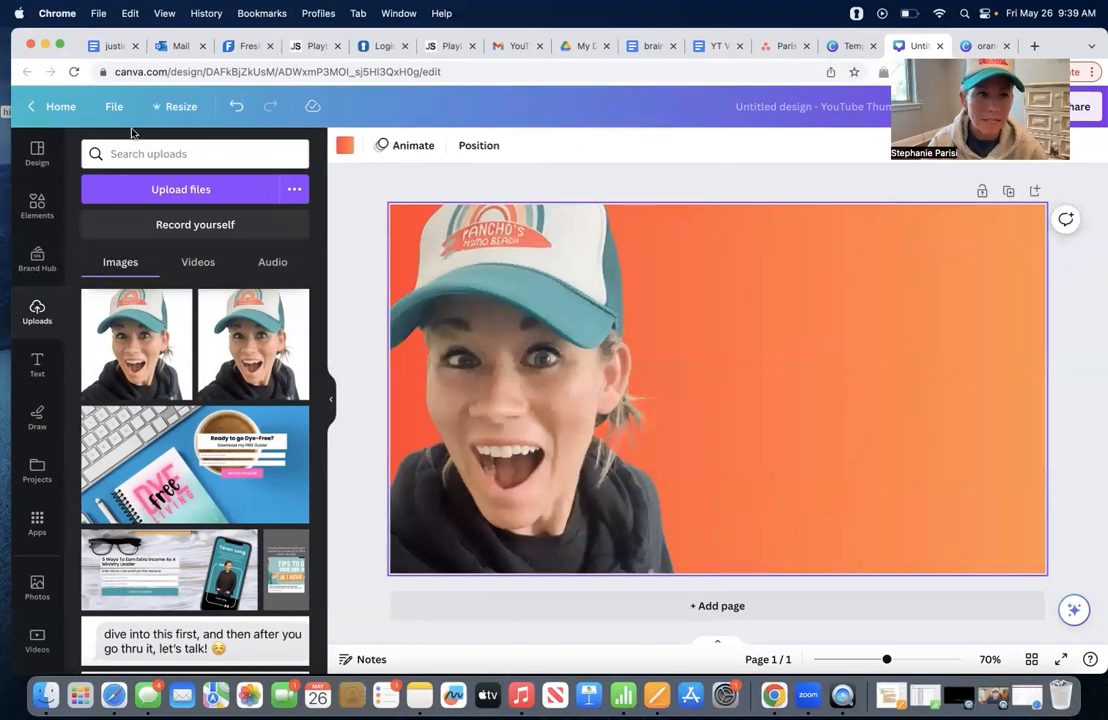
Add a heading reading "canva" to the thumbnail
{"action": "left_click", "coordinate": [37, 364]}
{"action": "left_click", "coordinate": [120, 330]}
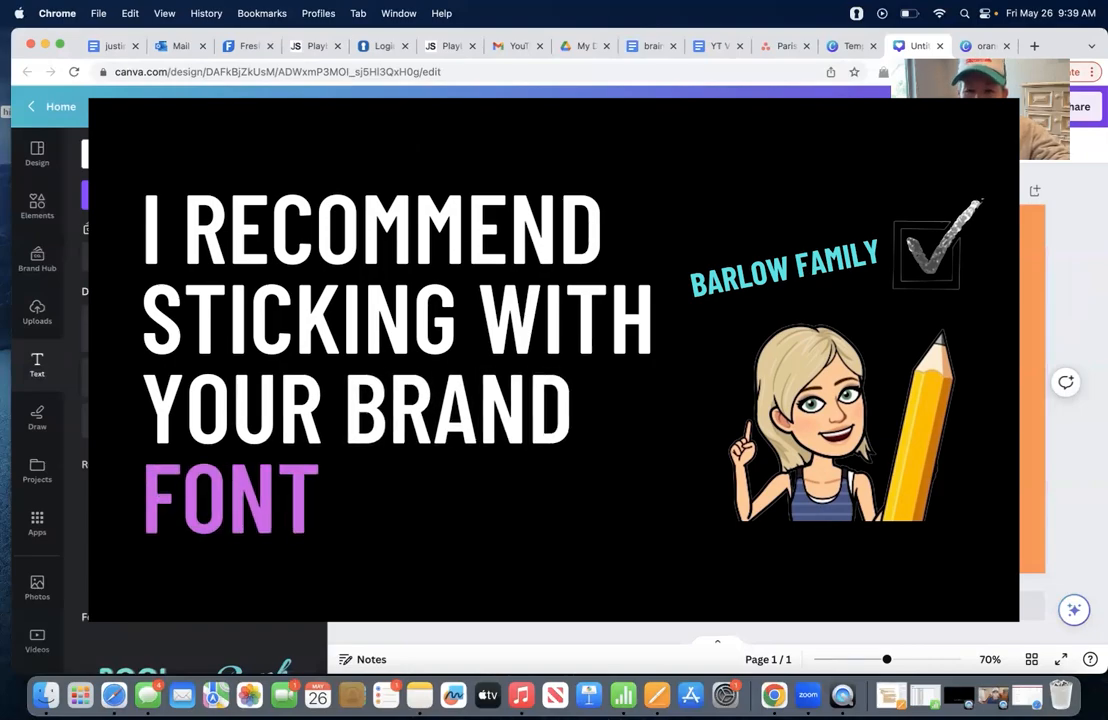
{"action": "type", "text": "canva"}
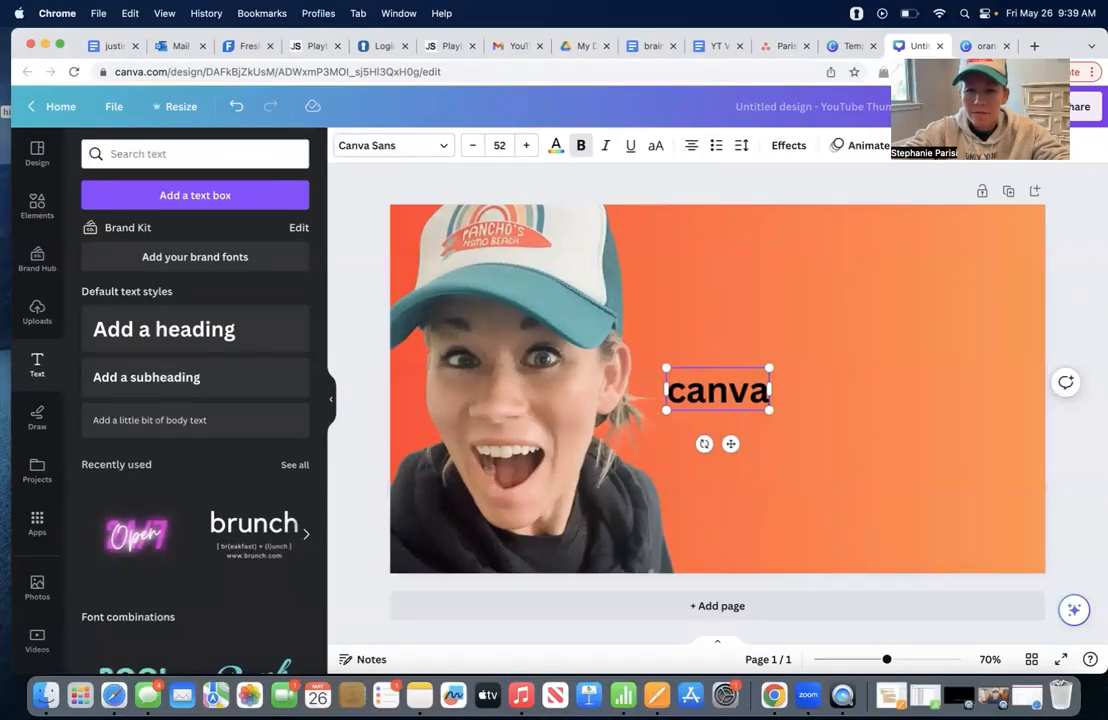
{"action": "left_click", "coordinate": [942, 413]}
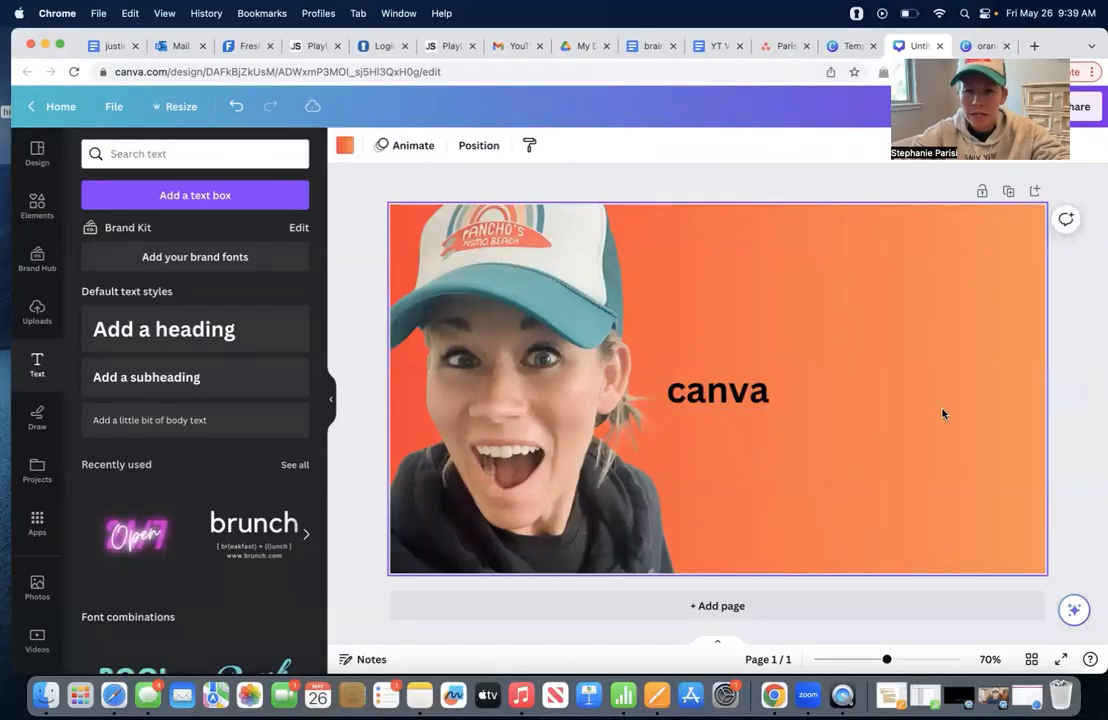
Set the canva heading's font to Barlow Condensed Bold
{"action": "left_click", "coordinate": [764, 398]}
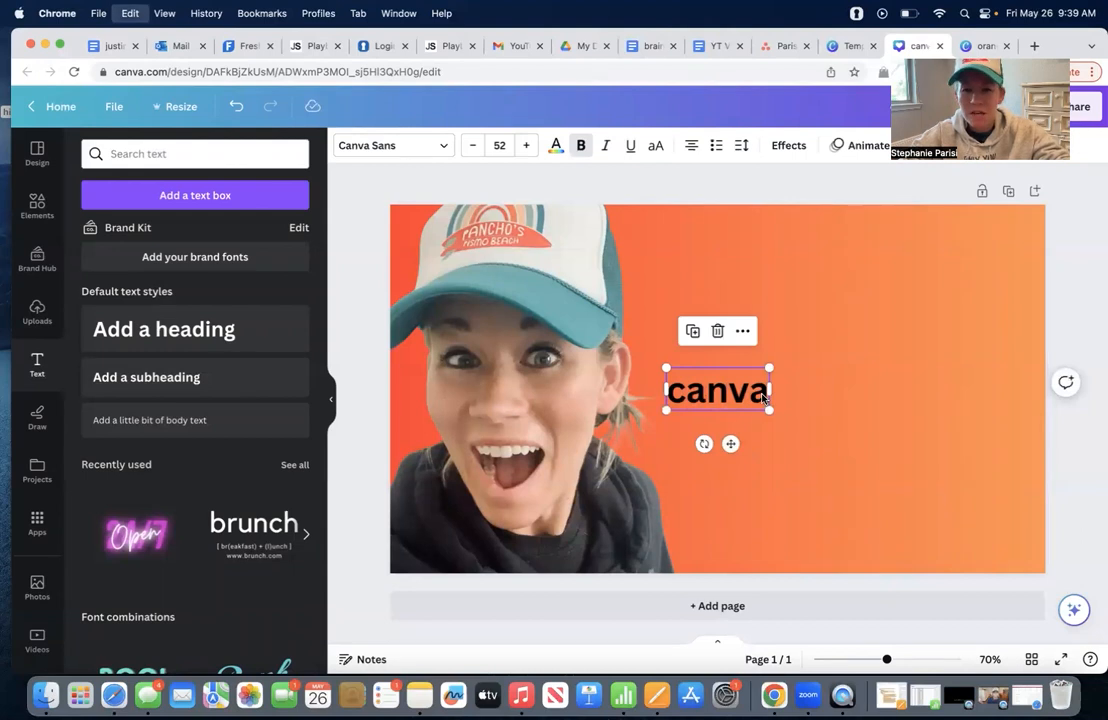
{"action": "left_click", "coordinate": [402, 153]}
{"action": "left_click", "coordinate": [240, 194]}
{"action": "type", "text": "barlow"}
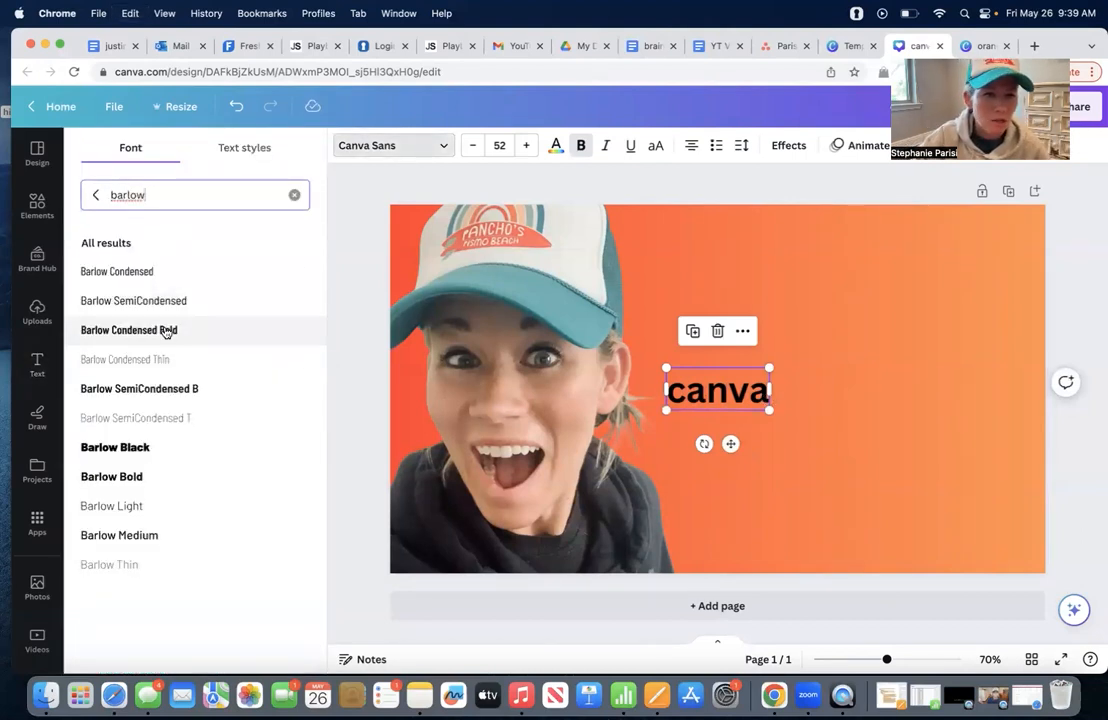
{"action": "left_click", "coordinate": [165, 329]}
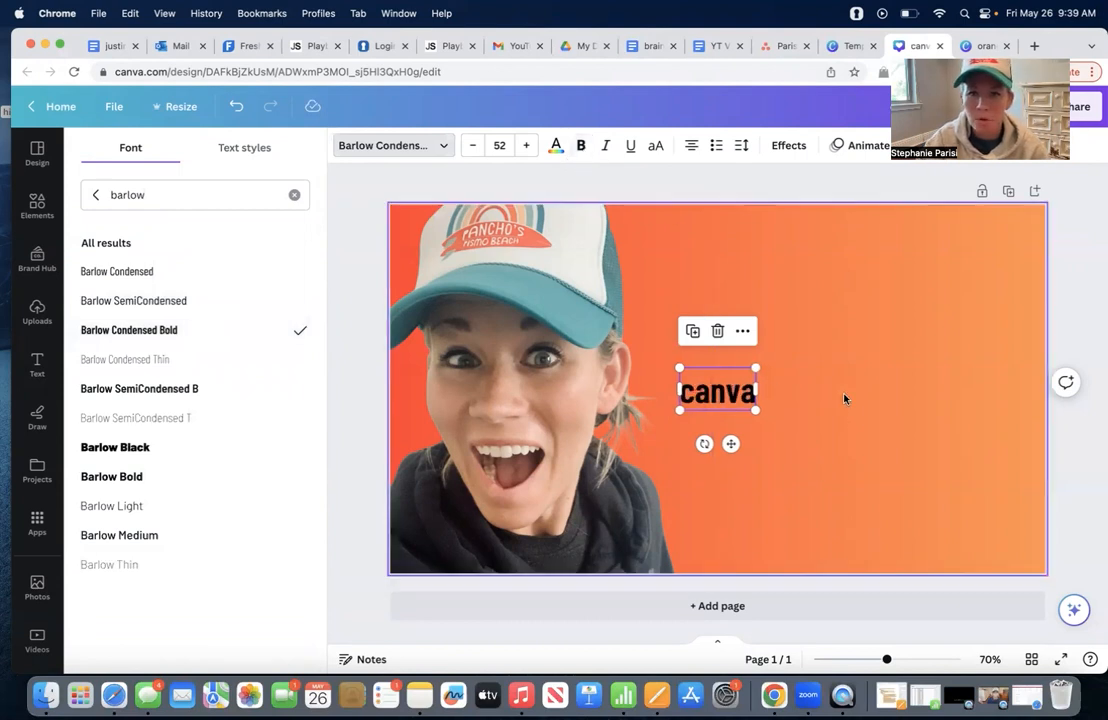
Enlarge the canva heading to size 234 in uppercase with slightly tighter letter spacing, filling the space beside the portrait
{"action": "left_click_drag", "start_coordinate": [756, 368], "coordinate": [1021, 217]}
{"action": "left_click", "coordinate": [657, 148]}
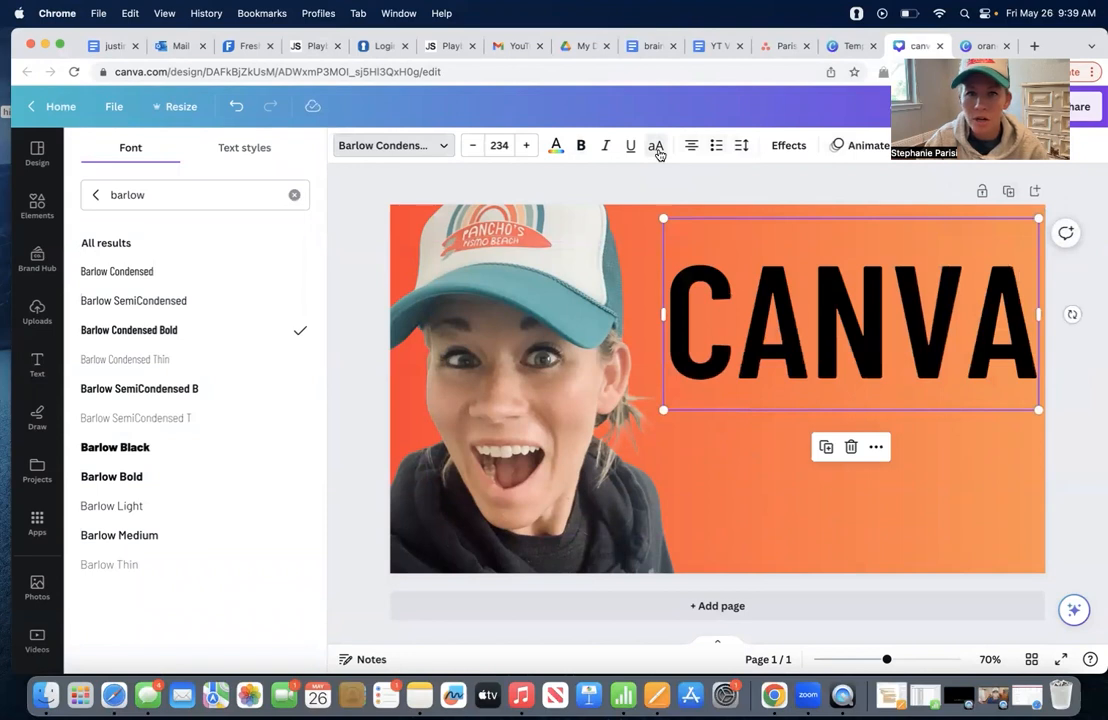
{"action": "left_click", "coordinate": [742, 147]}
{"action": "left_click_drag", "start_coordinate": [791, 213], "coordinate": [774, 213]}
Recolor the CANVA heading with the off-white swatch from the photo colors
{"action": "left_click", "coordinate": [650, 355]}
{"action": "left_click", "coordinate": [843, 379]}
{"action": "left_click", "coordinate": [557, 146]}
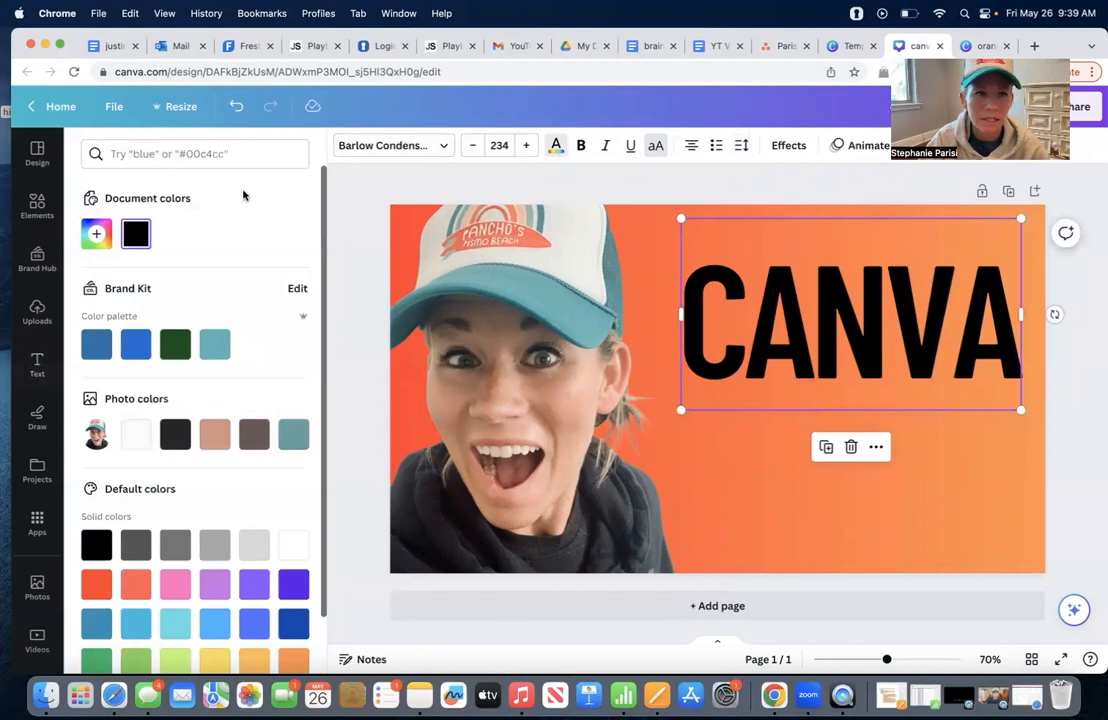
{"action": "left_click", "coordinate": [136, 433]}
Duplicate the CANVA heading as a THUMBNAIL line at size 135, placed directly beneath it
{"action": "left_click", "coordinate": [901, 368]}
{"action": "key", "text": "super+c"}
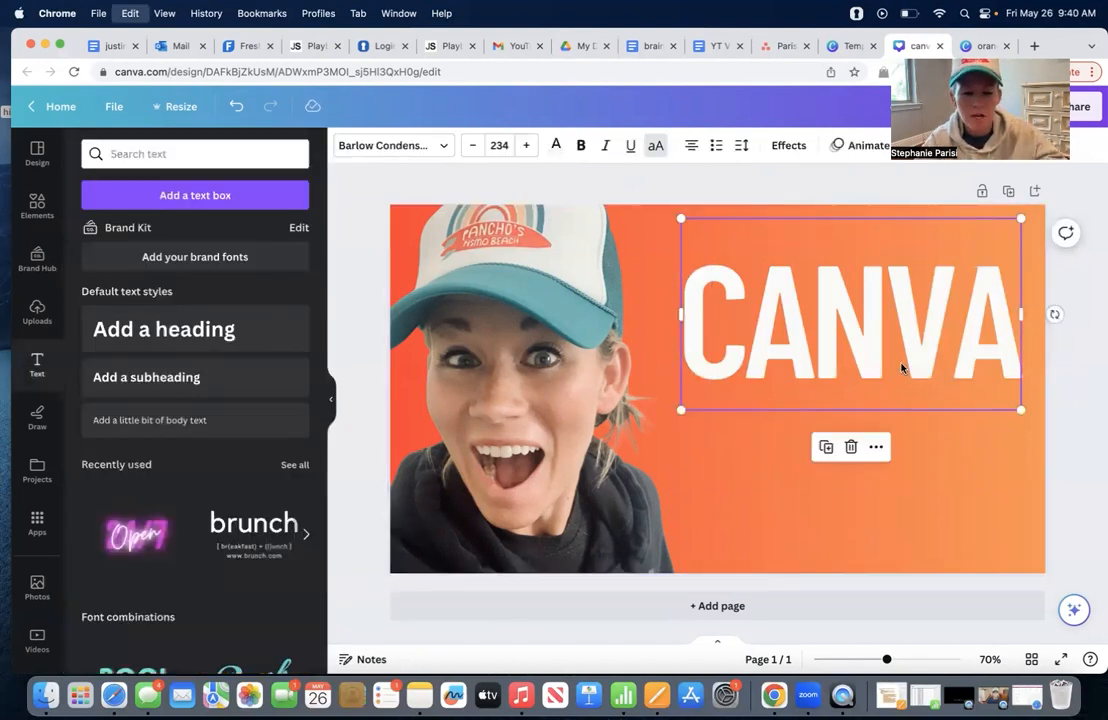
{"action": "key", "text": "super+v"}
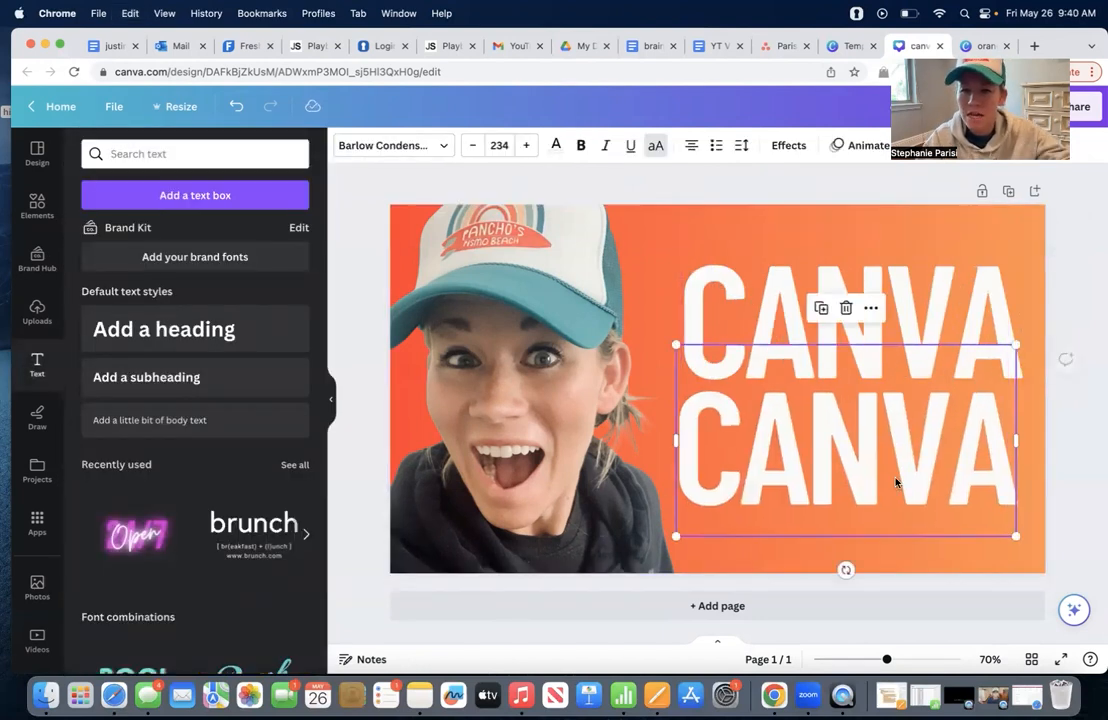
{"action": "double_click", "coordinate": [895, 478]}
{"action": "type", "text": "THUMBNAIL"}
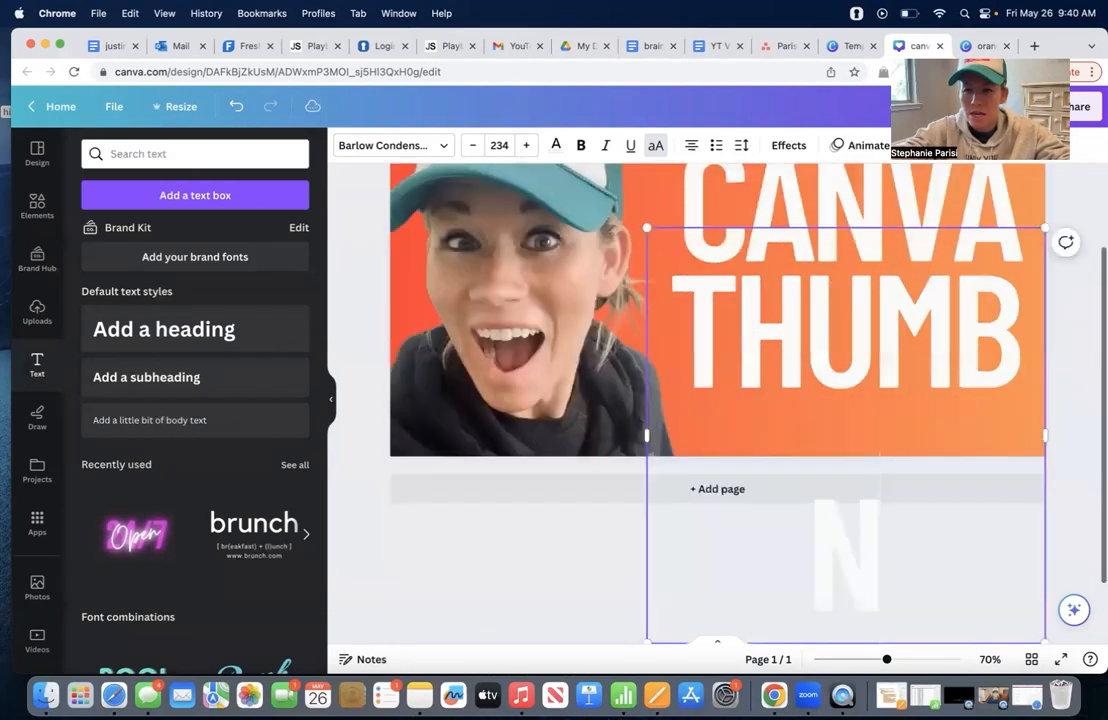
{"action": "left_click_drag", "start_coordinate": [646, 436], "coordinate": [707, 427]}
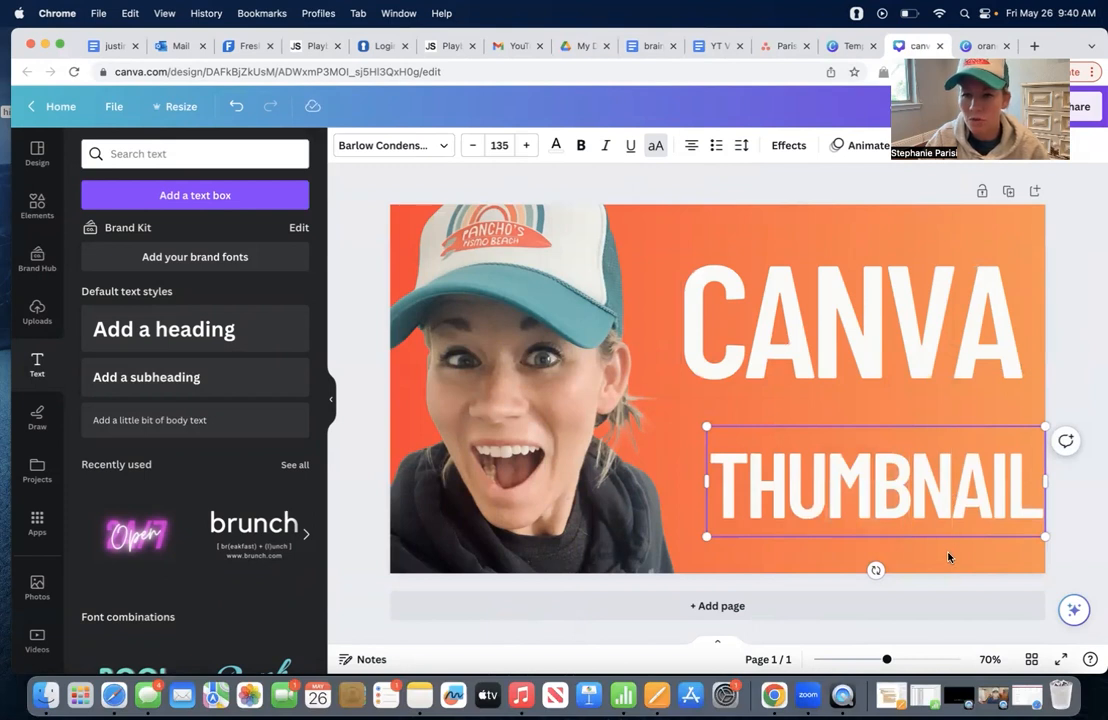
{"action": "left_click_drag", "start_coordinate": [825, 482], "coordinate": [792, 432]}
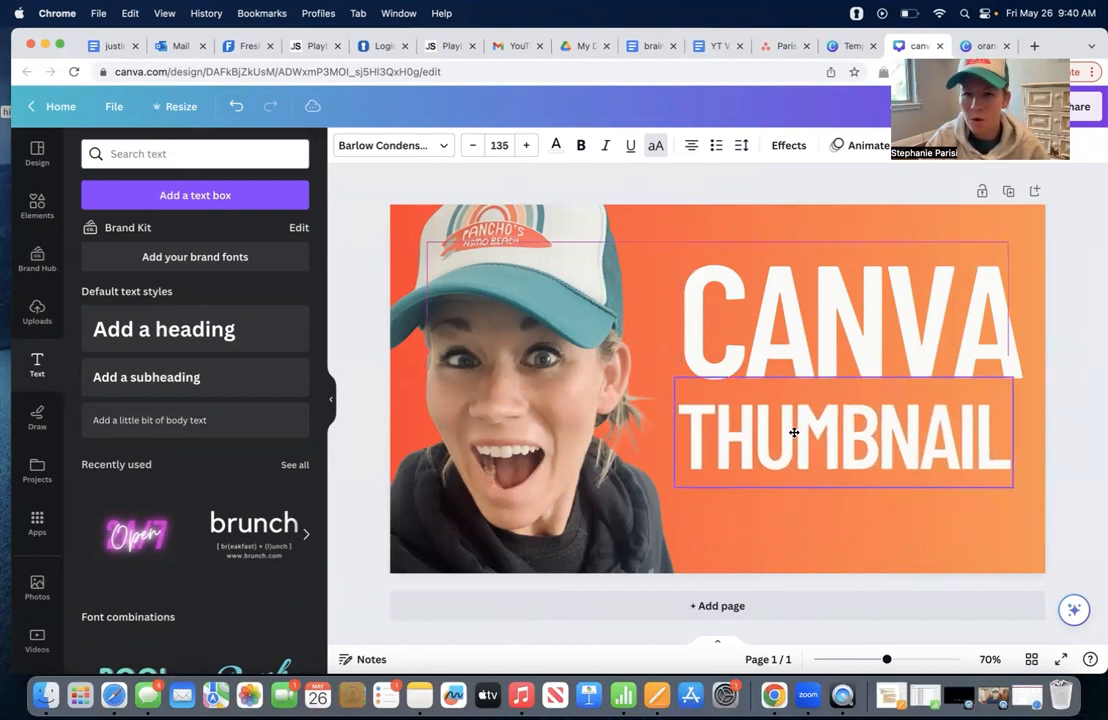
Duplicate the THUMBNAIL line below itself and change the copy's text to TUTORIAL
{"action": "key", "text": "super+c"}
{"action": "key", "text": "super+v"}
{"action": "left_click_drag", "start_coordinate": [927, 459], "coordinate": [928, 516]}
{"action": "double_click", "coordinate": [927, 516]}
{"action": "type", "text": "TUOR"}
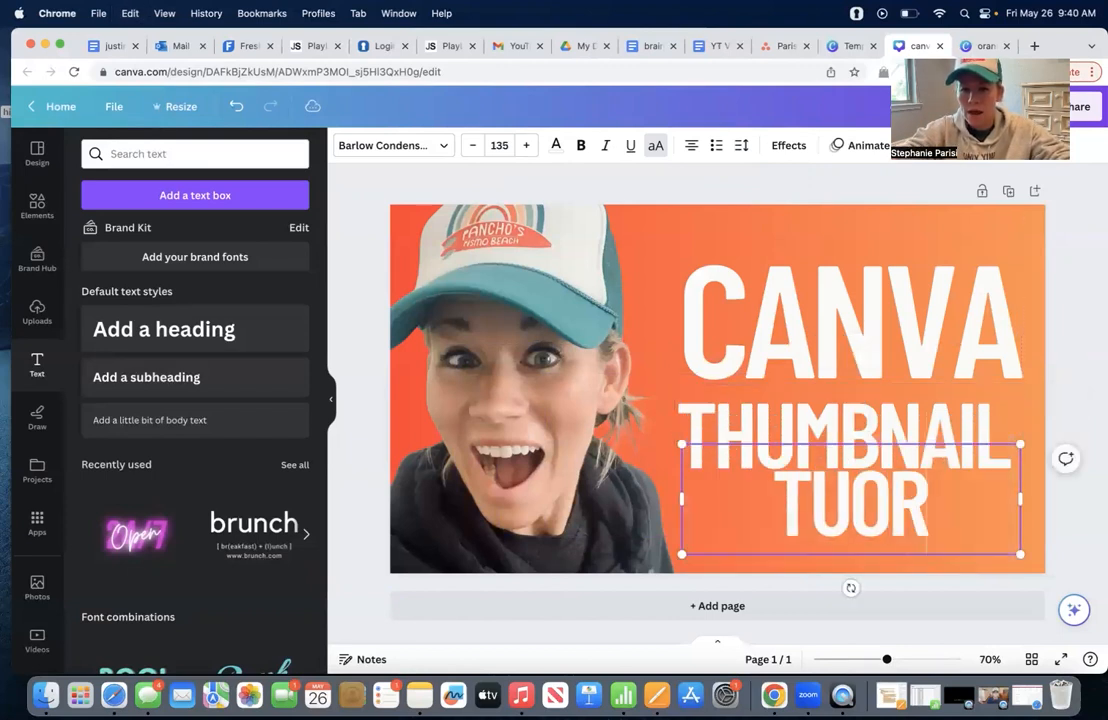
{"action": "key", "text": "BackSpace"}
{"action": "key", "text": "BackSpace"}
{"action": "type", "text": "TORIAL"}
{"action": "left_click", "coordinate": [1024, 430]}
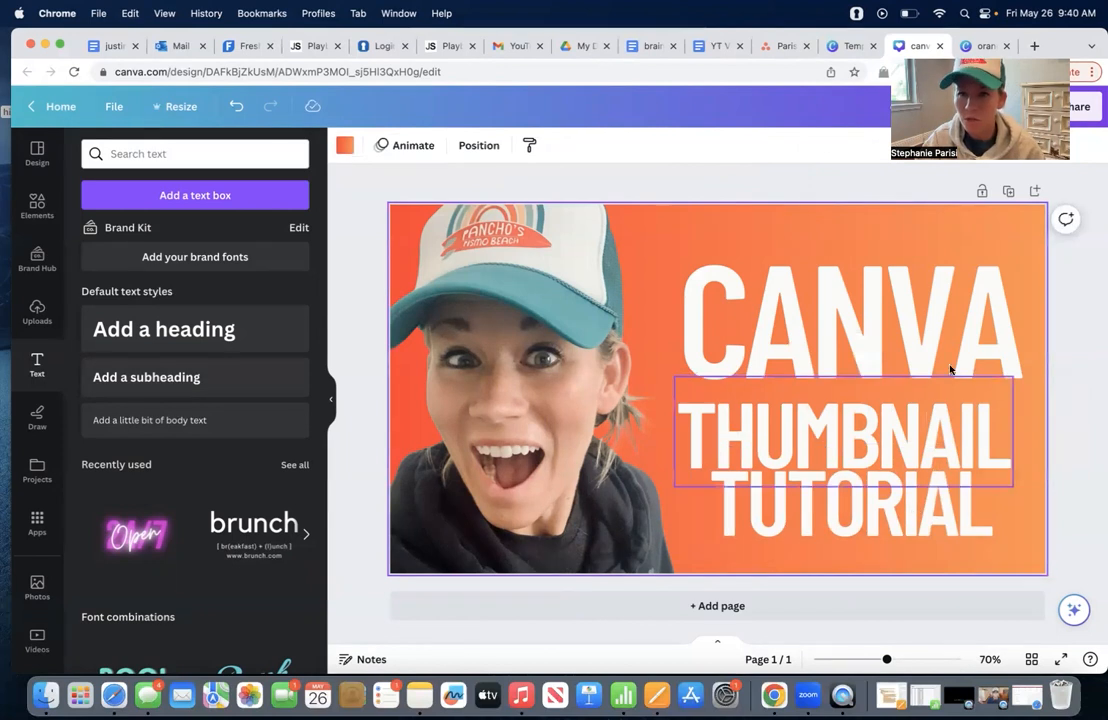
Shift CANVA up and toward the portrait, and raise THUMBNAIL to sit close beneath it
{"action": "left_click_drag", "start_coordinate": [922, 339], "coordinate": [879, 319]}
{"action": "left_click", "coordinate": [1027, 254]}
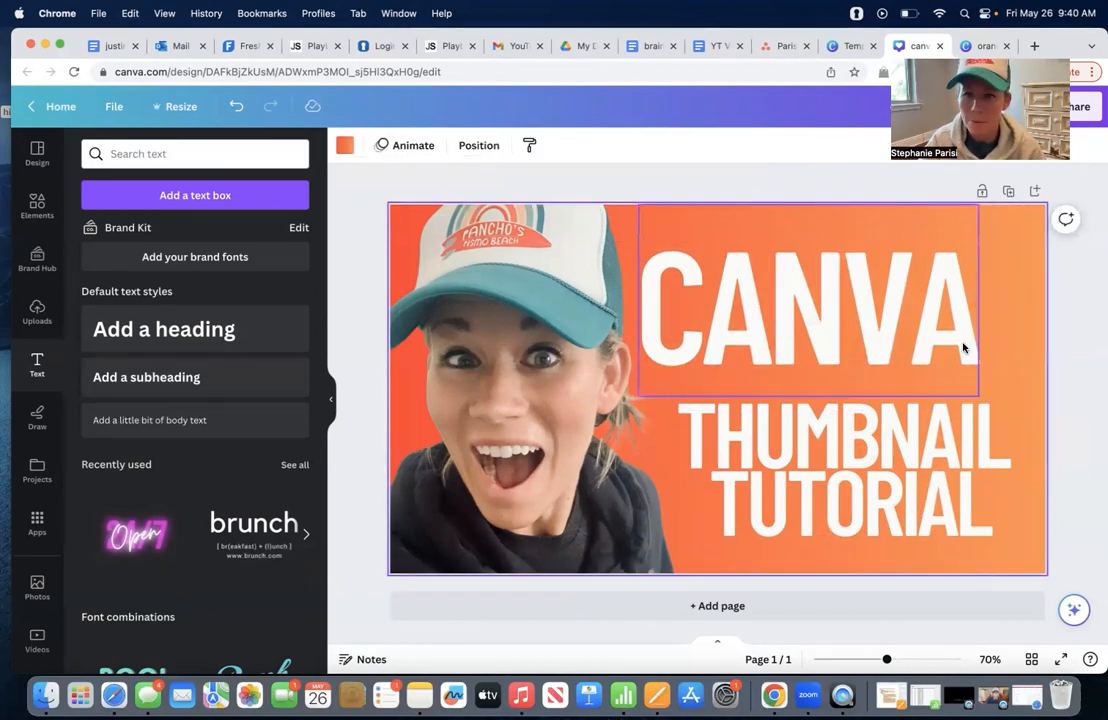
{"action": "left_click", "coordinate": [913, 416]}
{"action": "left_click_drag", "start_coordinate": [913, 416], "coordinate": [910, 403]}
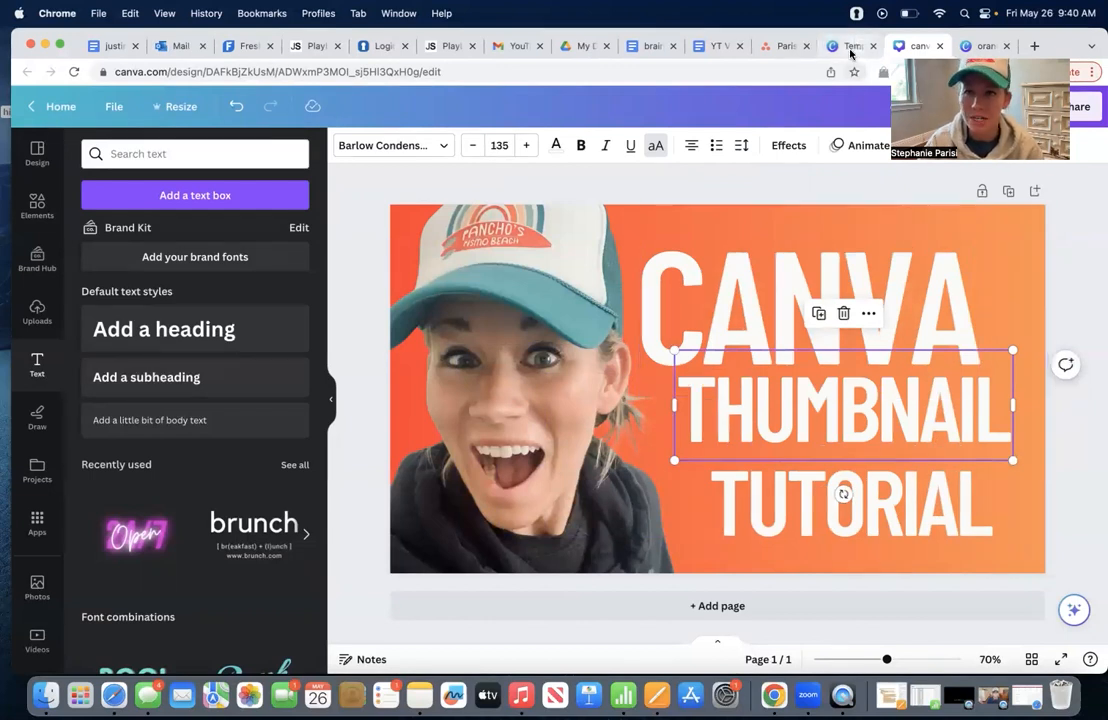
Paste the PARISI.PACK. logo into the thumbnail's upper-right corner and shrink it slightly to clear the CANVA heading
{"action": "left_click", "coordinate": [1006, 263]}
{"action": "key", "text": "cmd+v"}
{"action": "left_click_drag", "start_coordinate": [519, 235], "coordinate": [965, 228]}
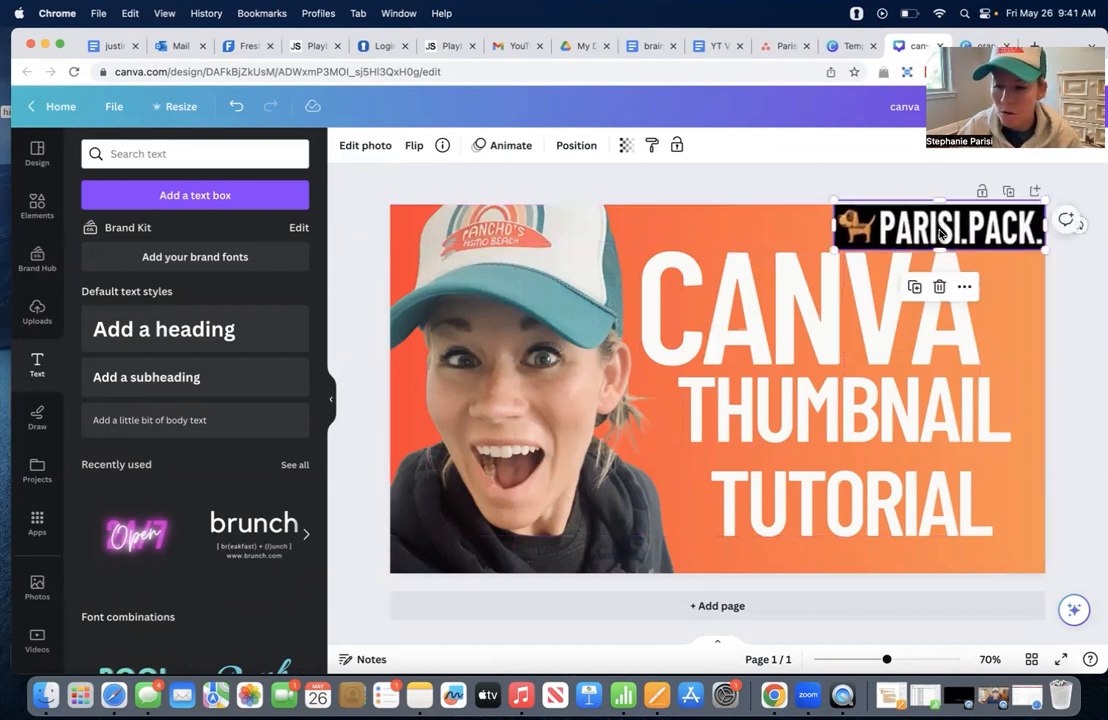
{"action": "left_click", "coordinate": [930, 390]}
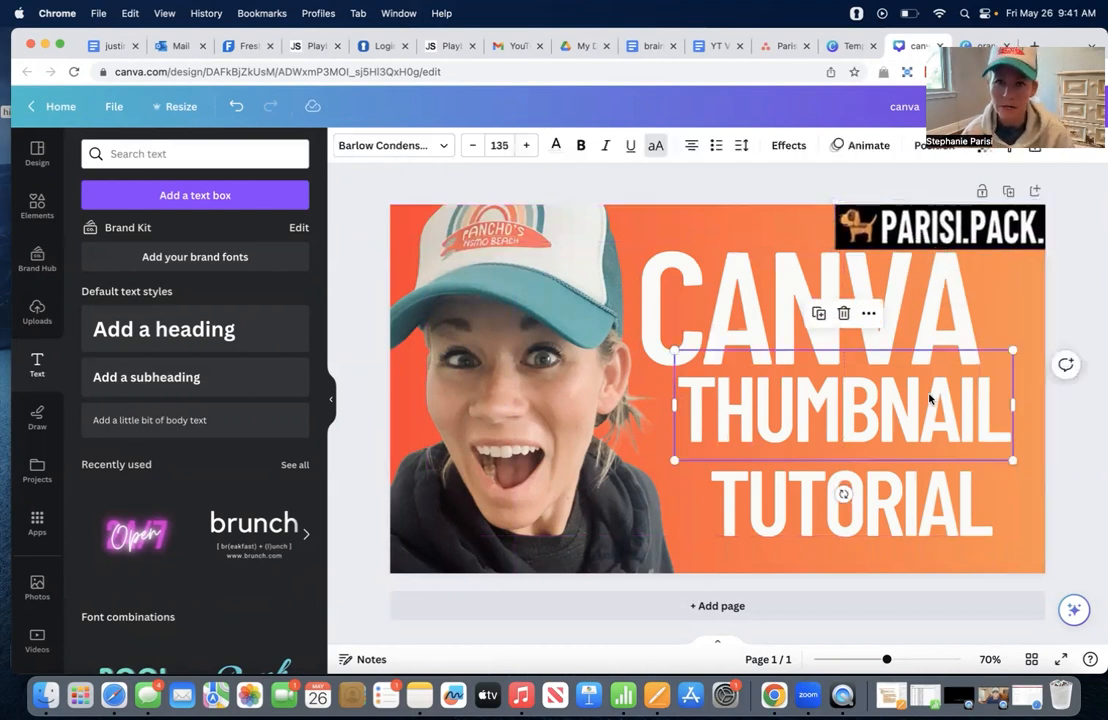
{"action": "left_click", "coordinate": [864, 245]}
{"action": "left_click_drag", "start_coordinate": [837, 252], "coordinate": [852, 245]}
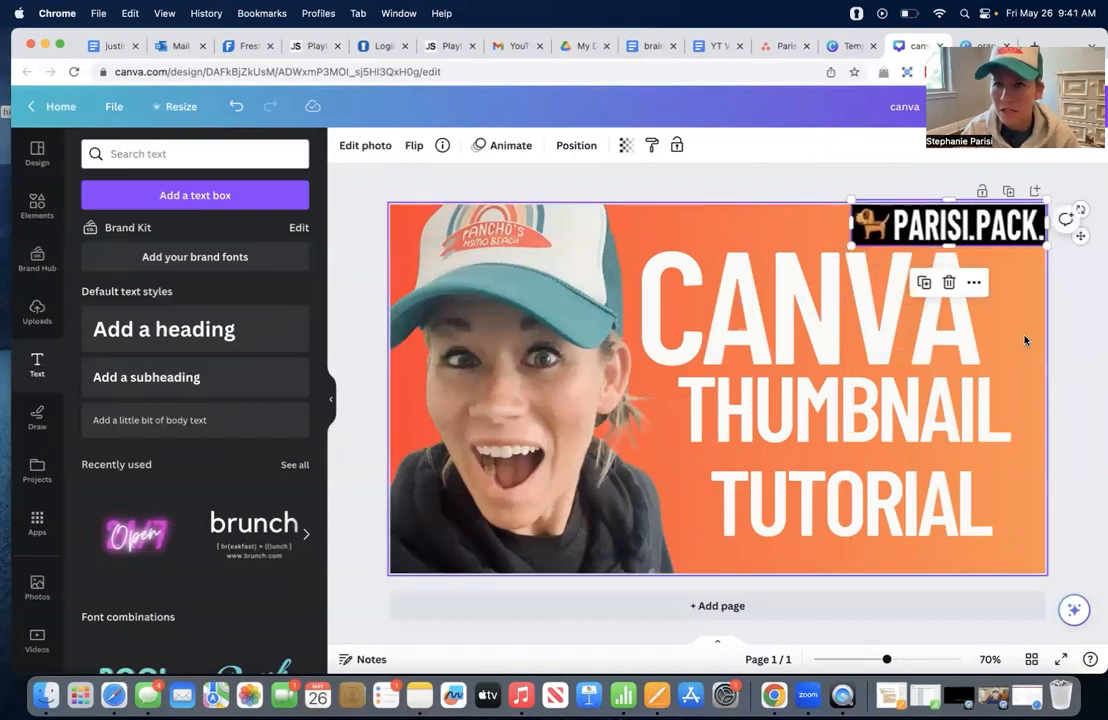
{"action": "left_click", "coordinate": [1024, 340]}
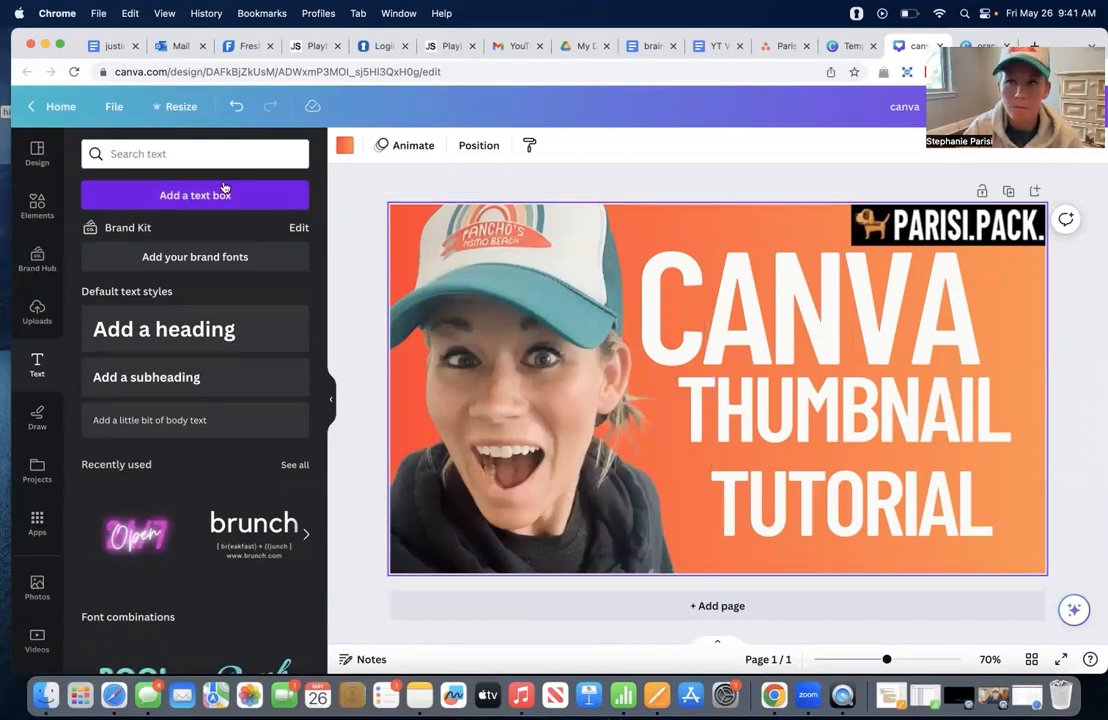
Search the elements for canva, add the round Canva logo and shrink it to a small badge beside the portrait's chin
{"action": "left_click", "coordinate": [37, 208]}
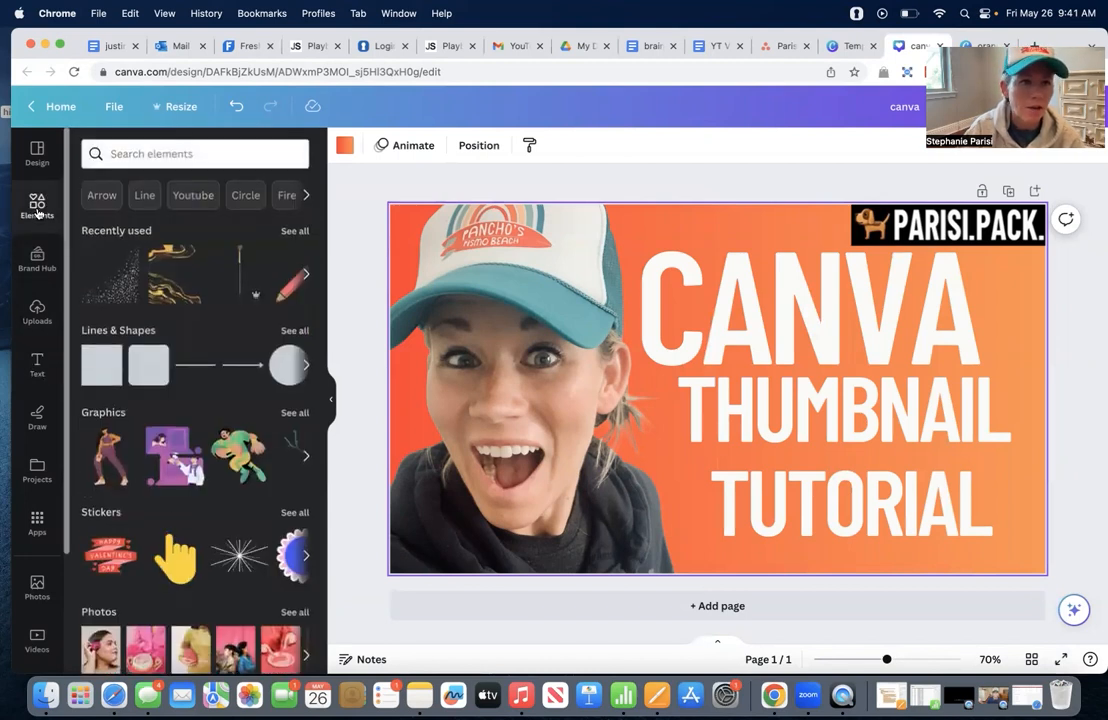
{"action": "left_click", "coordinate": [182, 153]}
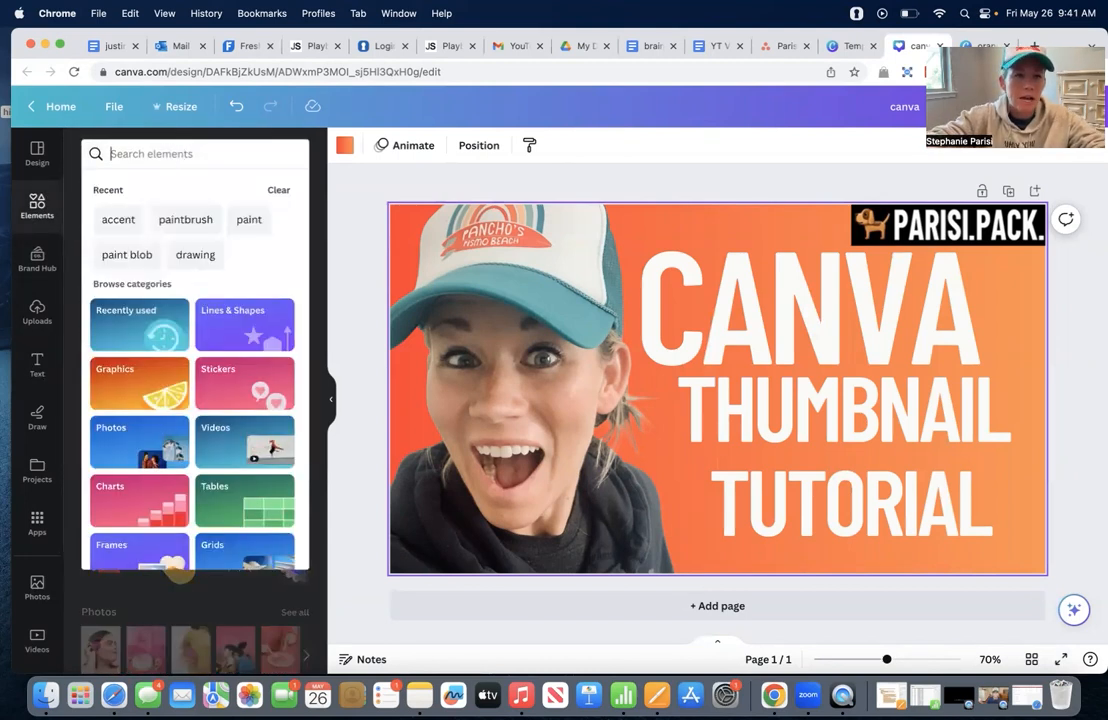
{"action": "type", "text": "canva"}
{"action": "key", "text": "Return"}
{"action": "left_click", "coordinate": [111, 409]}
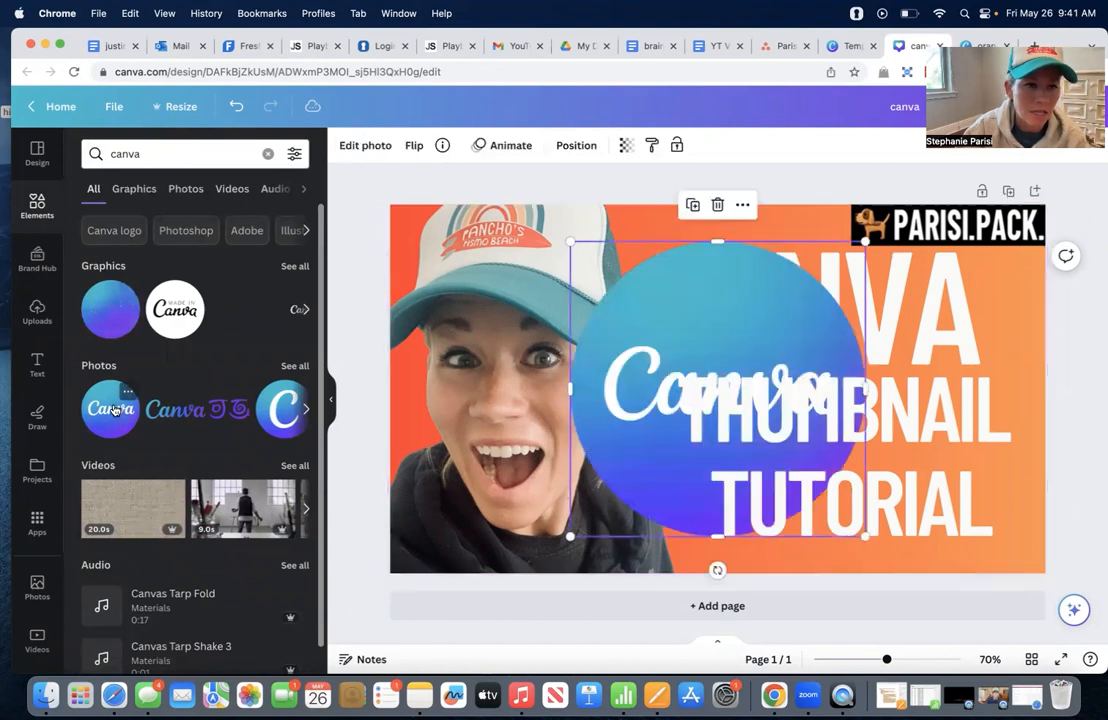
{"action": "left_click_drag", "start_coordinate": [865, 241], "coordinate": [660, 447]}
{"action": "left_click", "coordinate": [853, 563]}
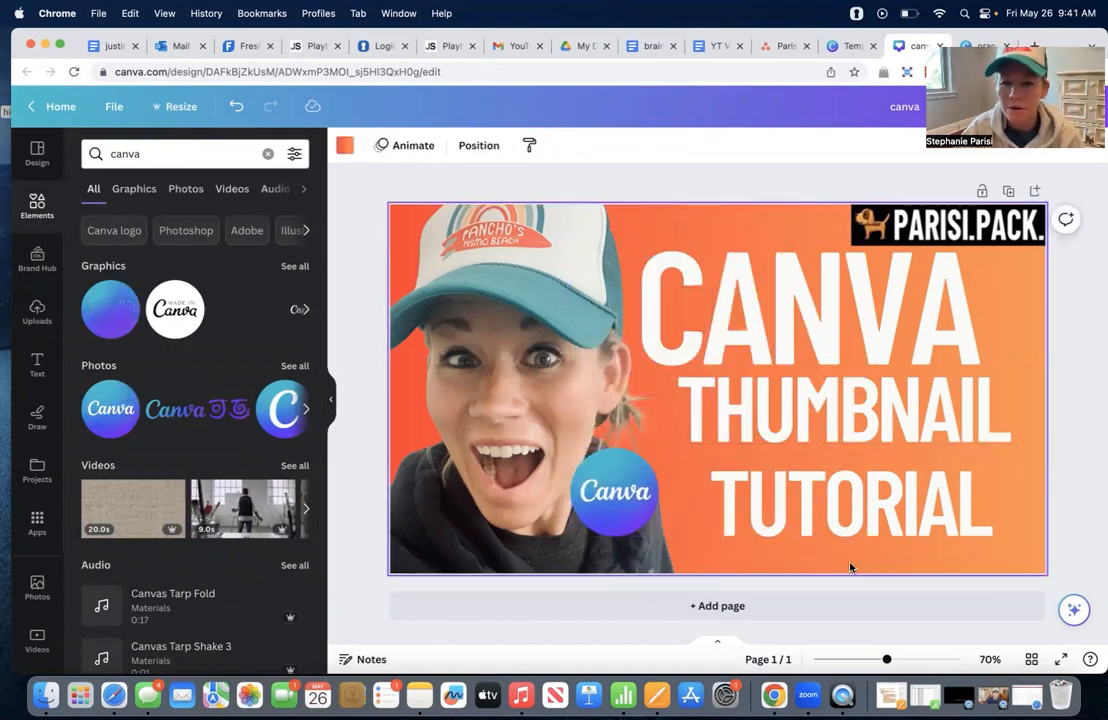
Search the graphics for youtube, add the white rounded-square YouTube icon and shrink it to a small badge over the Canva logo
{"action": "left_click", "coordinate": [177, 153]}
{"action": "left_click_drag", "start_coordinate": [177, 151], "coordinate": [48, 154]}
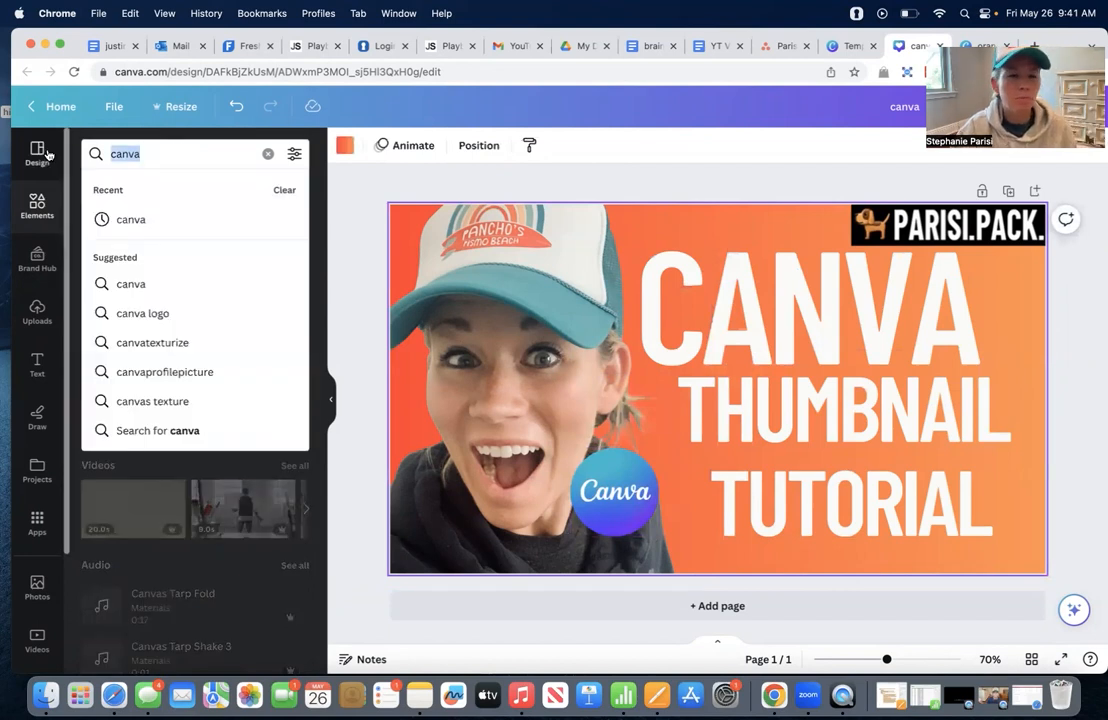
{"action": "type", "text": "youtube"}
{"action": "key", "text": "Return"}
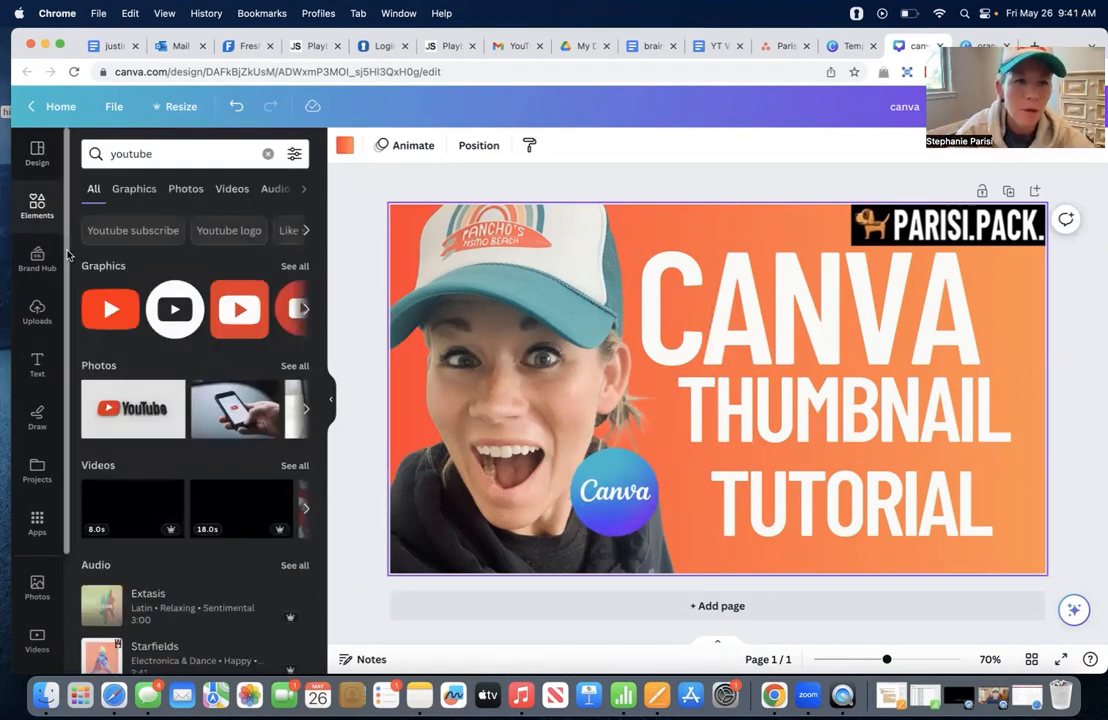
{"action": "left_click", "coordinate": [295, 266]}
{"action": "scroll", "coordinate": [216, 497], "scroll_direction": "down", "scroll_amount": 2}
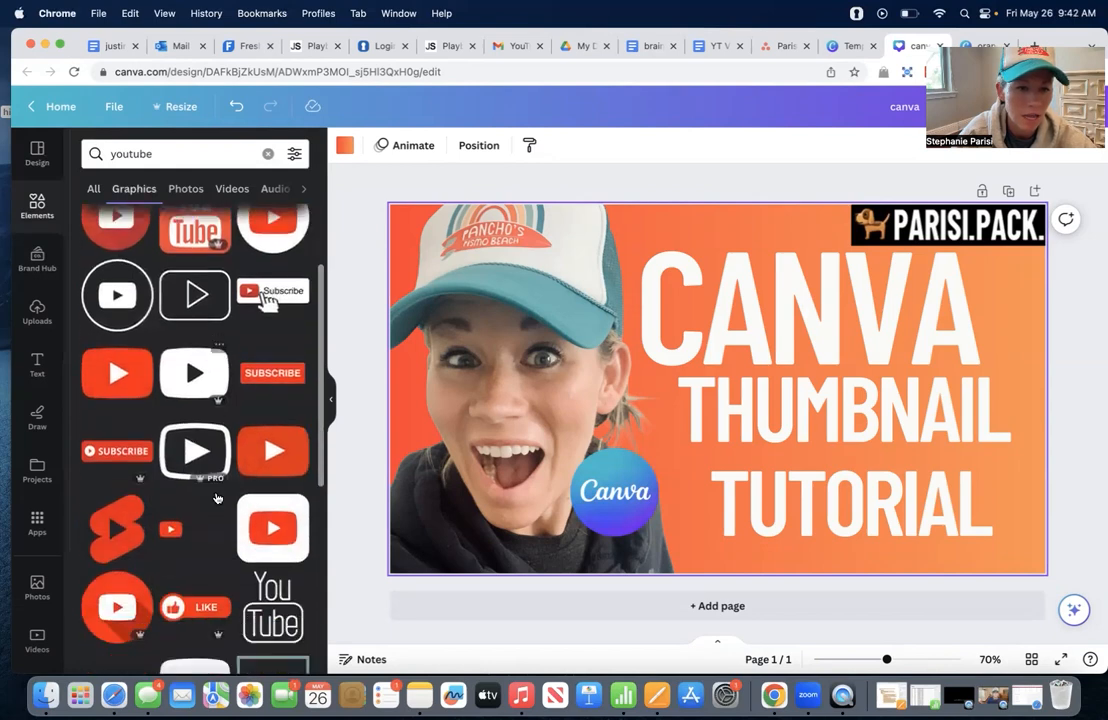
{"action": "scroll", "coordinate": [216, 497], "scroll_direction": "down", "scroll_amount": 1}
{"action": "left_click", "coordinate": [272, 475]}
{"action": "left_click_drag", "start_coordinate": [867, 243], "coordinate": [625, 478]}
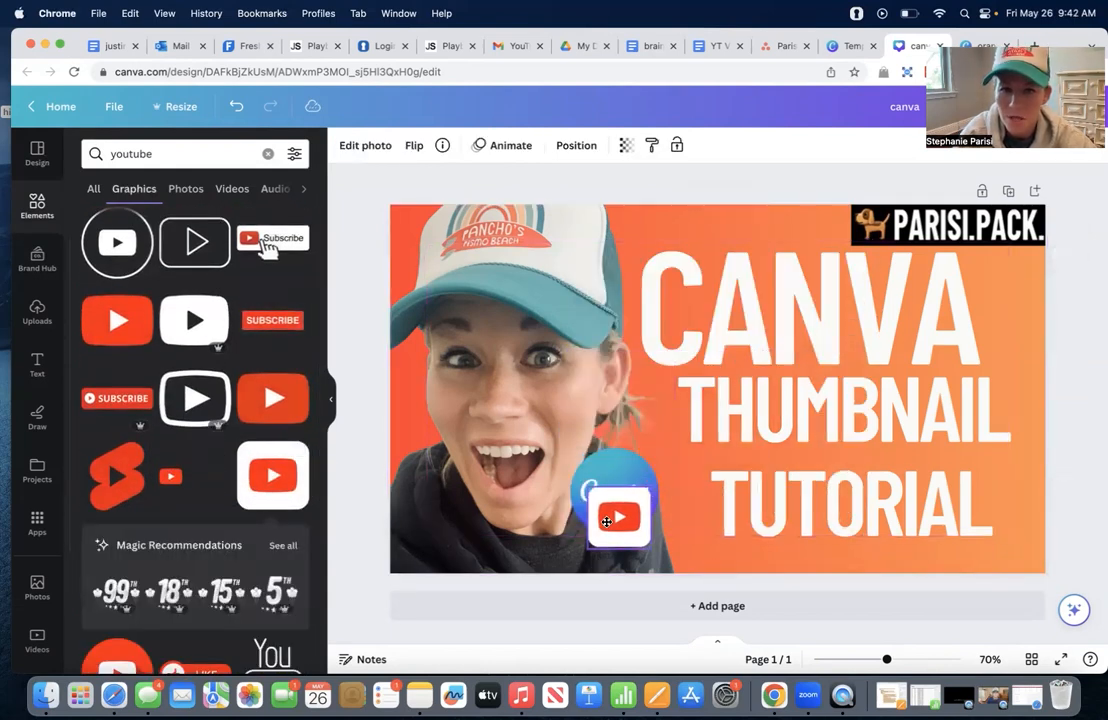
Shrink the CANVA heading to size 189
{"action": "left_click", "coordinate": [905, 312]}
{"action": "left_click_drag", "start_coordinate": [976, 203], "coordinate": [913, 217]}
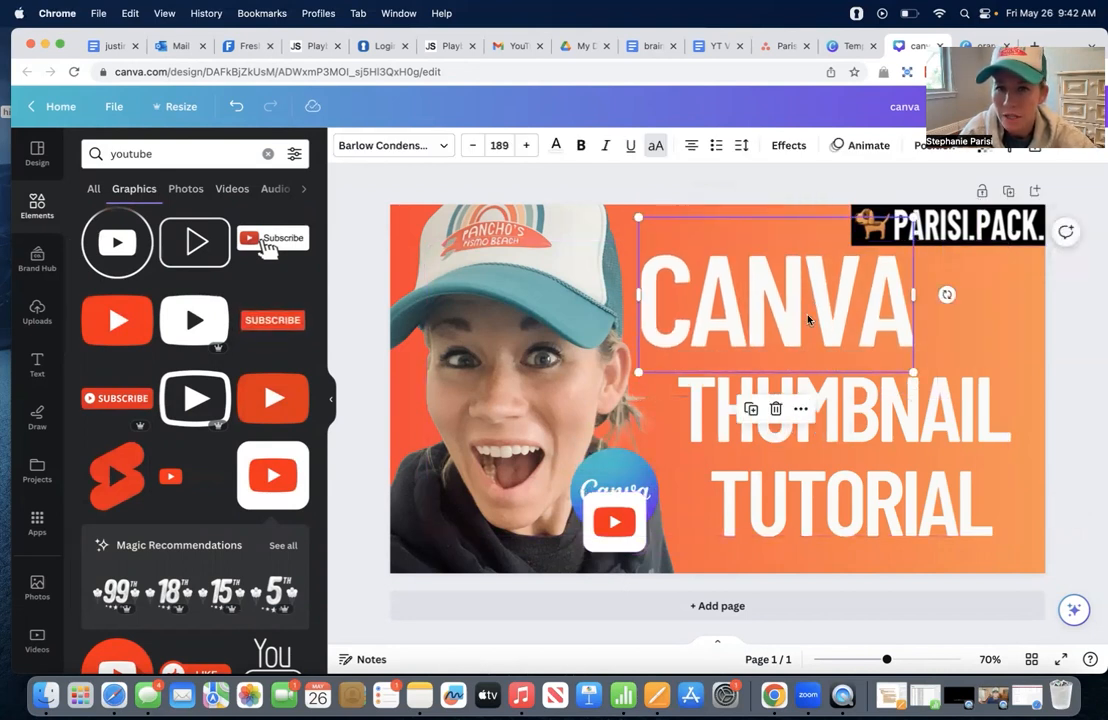
{"action": "key", "text": "super+z"}
Move the round Canva logo to the end of the CANVA heading and send it to the back, behind the text
{"action": "left_click", "coordinate": [668, 470]}
{"action": "left_click_drag", "start_coordinate": [627, 478], "coordinate": [961, 299]}
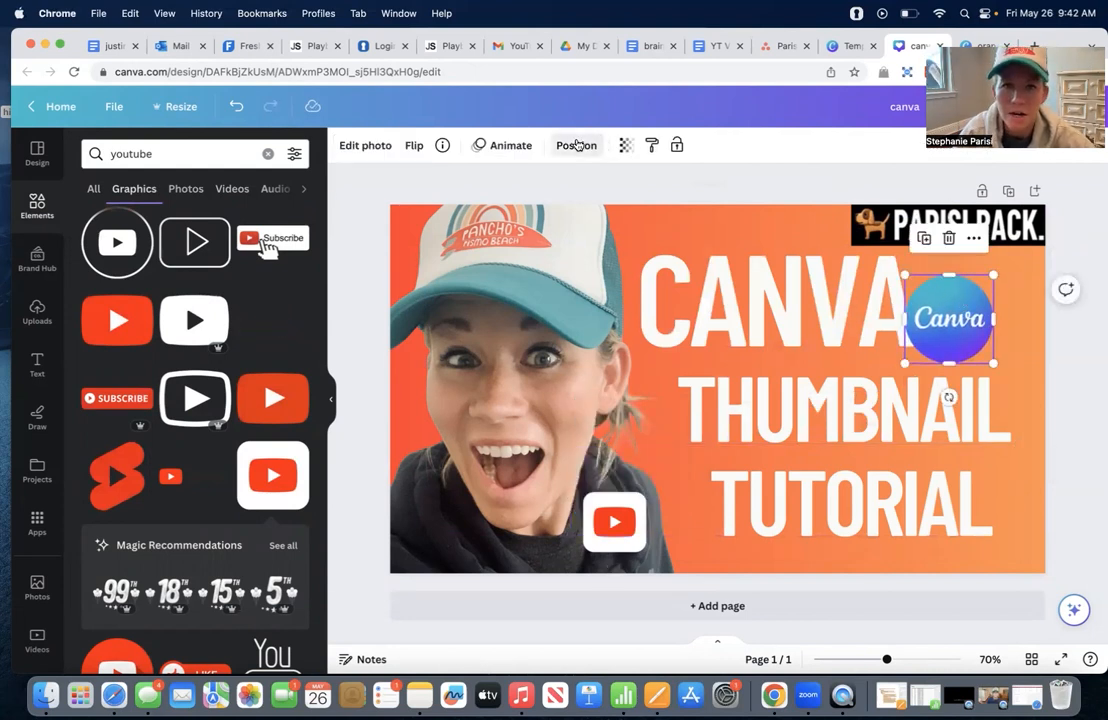
{"action": "left_click", "coordinate": [576, 145]}
{"action": "left_click", "coordinate": [241, 213]}
Raise and slightly shrink THUMBNAIL beneath CANVA, and place the YouTube icon just before its first letter
{"action": "left_click", "coordinate": [690, 447]}
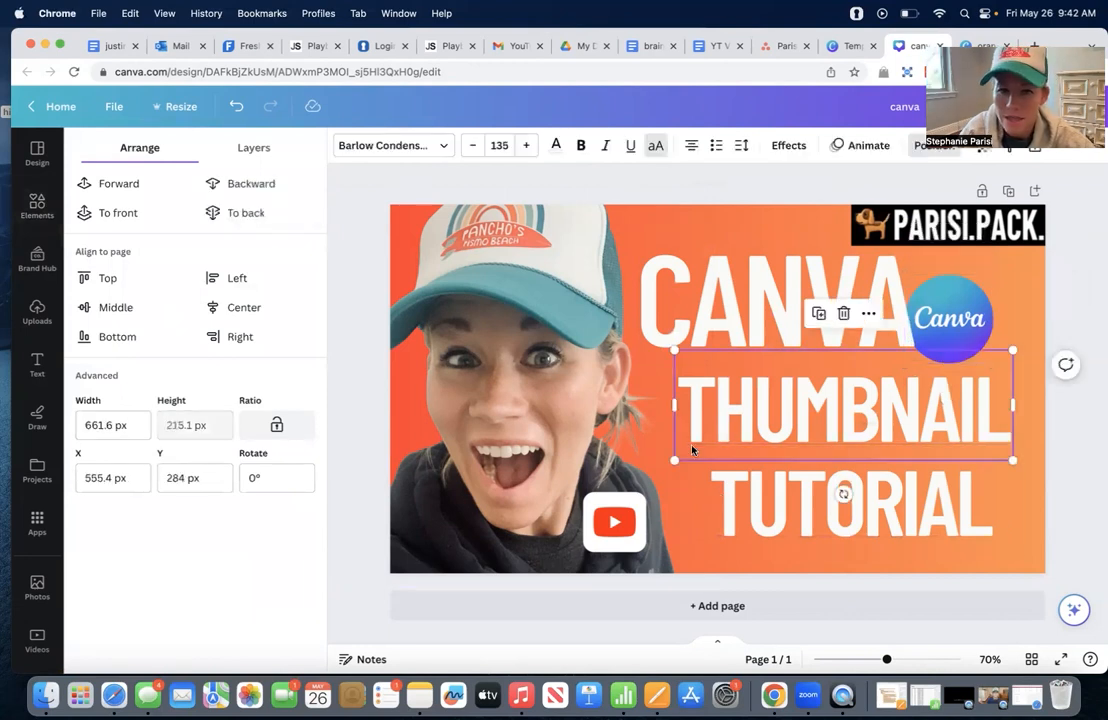
{"action": "left_click", "coordinate": [625, 516]}
{"action": "left_click_drag", "start_coordinate": [625, 516], "coordinate": [681, 381]}
{"action": "left_click_drag", "start_coordinate": [779, 420], "coordinate": [809, 413]}
{"action": "left_click_drag", "start_coordinate": [1037, 449], "coordinate": [1005, 436]}
{"action": "left_click_drag", "start_coordinate": [837, 390], "coordinate": [850, 381]}
{"action": "left_click_drag", "start_coordinate": [687, 390], "coordinate": [692, 382]}
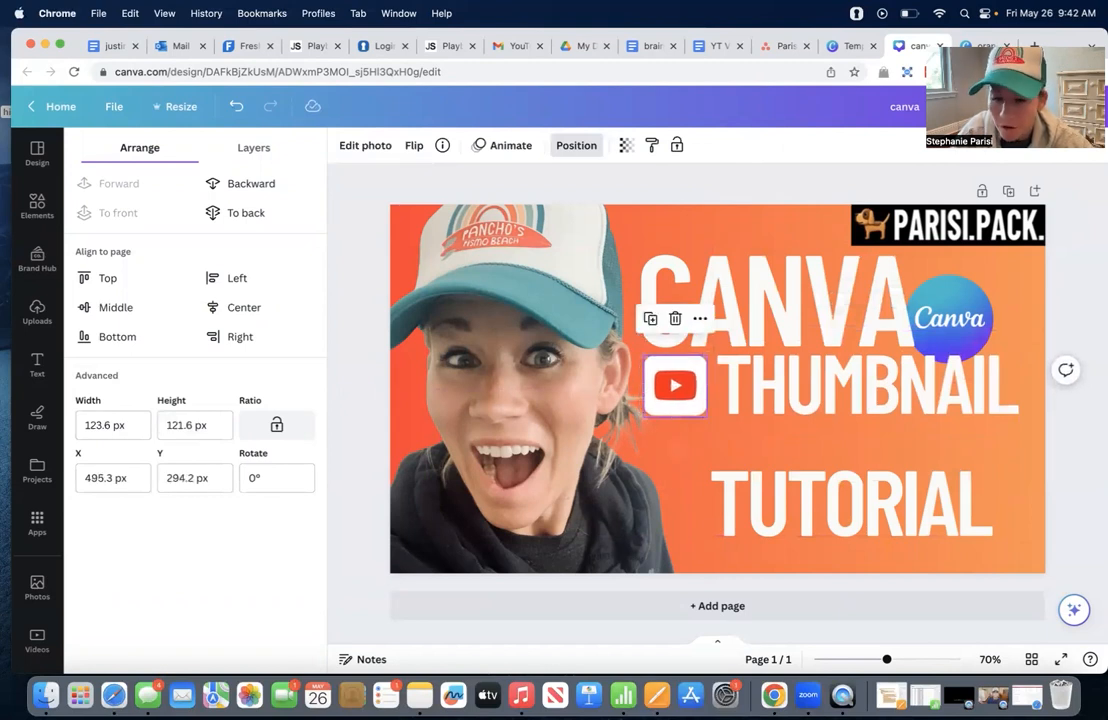
Nudge THUMBNAIL closer to the YouTube icon and move TUTORIAL up directly beneath that line
{"action": "left_click", "coordinate": [809, 392]}
{"action": "key", "text": "Left"}
{"action": "key", "text": "Left"}
{"action": "key", "text": "Left"}
{"action": "key", "text": "Left"}
{"action": "key", "text": "Left"}
{"action": "key", "text": "Left"}
{"action": "key", "text": "Left"}
{"action": "key", "text": "Left"}
{"action": "key", "text": "Left"}
{"action": "key", "text": "Left"}
{"action": "left_click_drag", "start_coordinate": [857, 505], "coordinate": [804, 457]}
{"action": "left_click", "coordinate": [974, 549]}
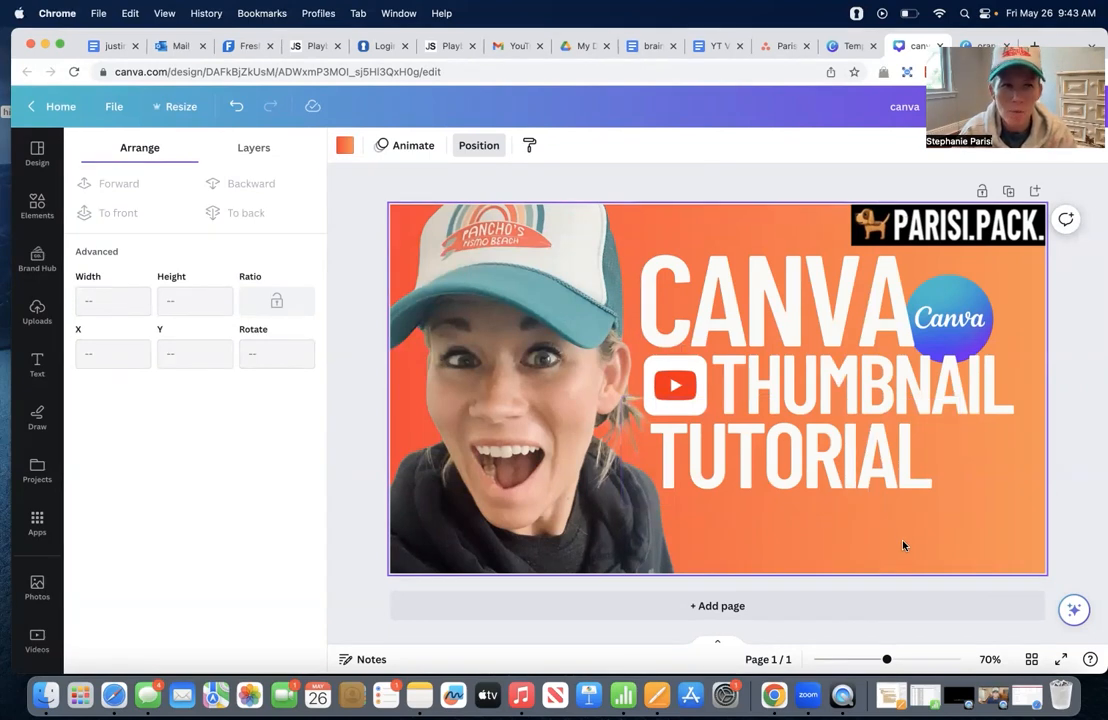
Search the graphics for accent, add the scattered-dots graphic and enlarge it in the thumbnail's lower-right corner
{"action": "left_click", "coordinate": [38, 203]}
{"action": "left_click", "coordinate": [168, 153]}
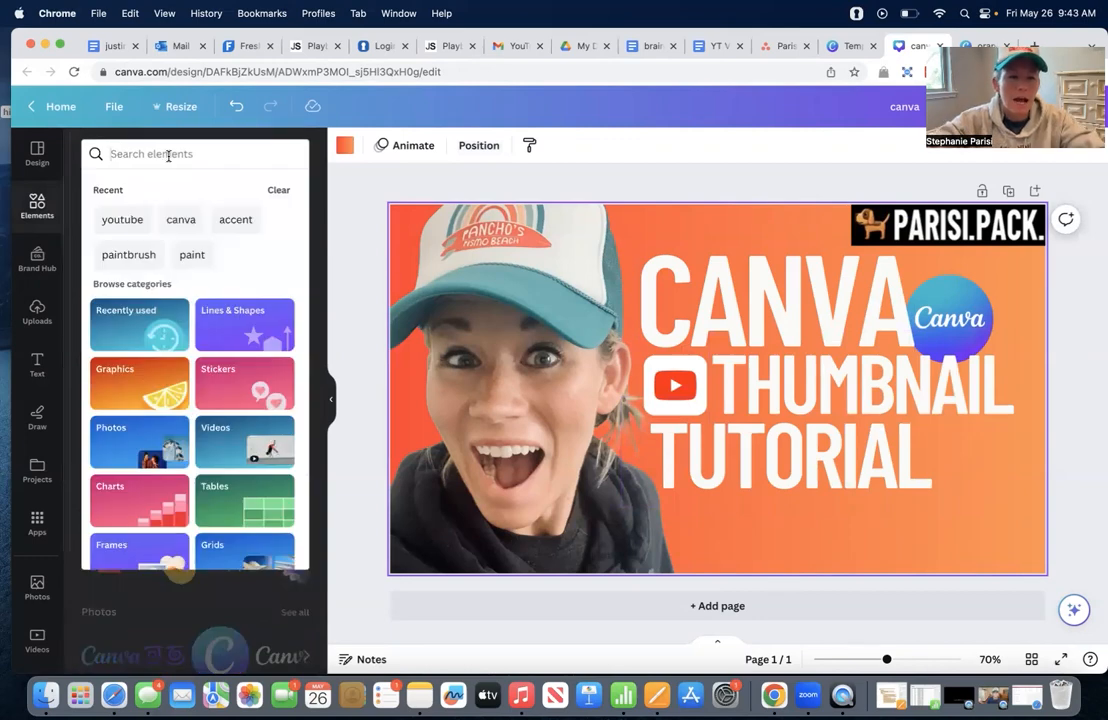
{"action": "type", "text": "c"}
{"action": "key", "text": "BackSpace"}
{"action": "type", "text": "accent"}
{"action": "key", "text": "Return"}
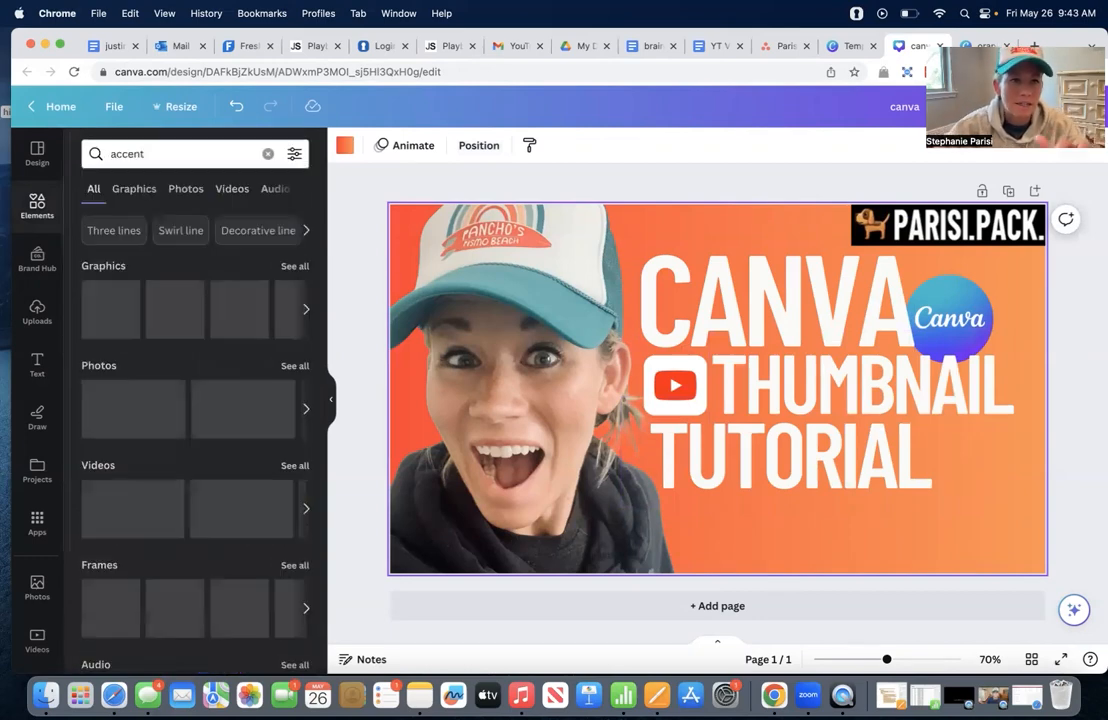
{"action": "left_click", "coordinate": [295, 268]}
{"action": "scroll", "coordinate": [195, 400], "scroll_direction": "down", "scroll_amount": 5}
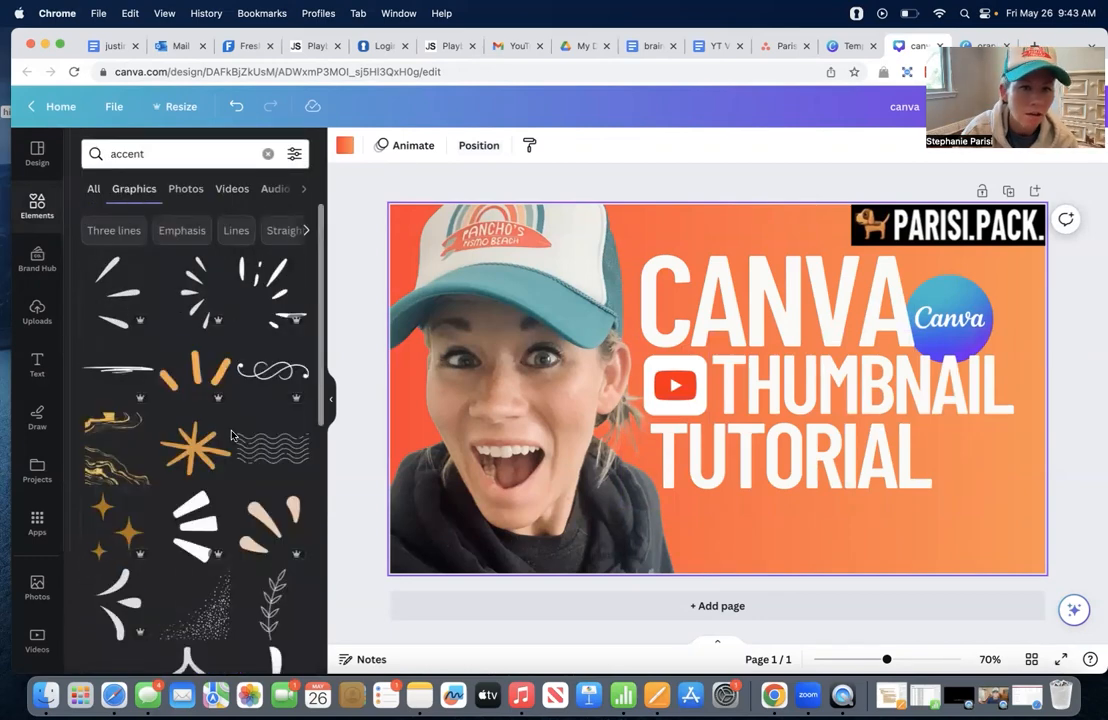
{"action": "left_click", "coordinate": [203, 415]}
{"action": "left_click_drag", "start_coordinate": [743, 441], "coordinate": [932, 462]}
{"action": "left_click_drag", "start_coordinate": [886, 429], "coordinate": [765, 305]}
{"action": "left_click_drag", "start_coordinate": [913, 541], "coordinate": [943, 553]}
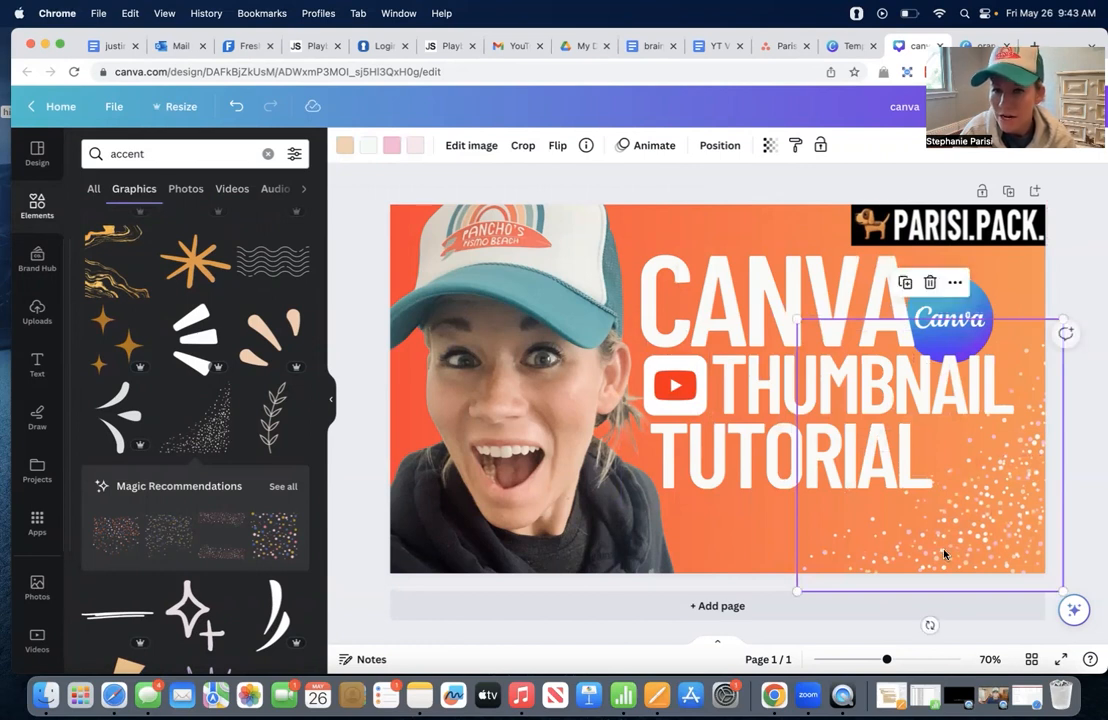
Lower the opacity of the scattered-dots graphic so it blends into the gradient background
{"action": "left_click", "coordinate": [769, 148]}
{"action": "left_click_drag", "start_coordinate": [771, 204], "coordinate": [704, 205]}
{"action": "left_click", "coordinate": [1063, 265]}
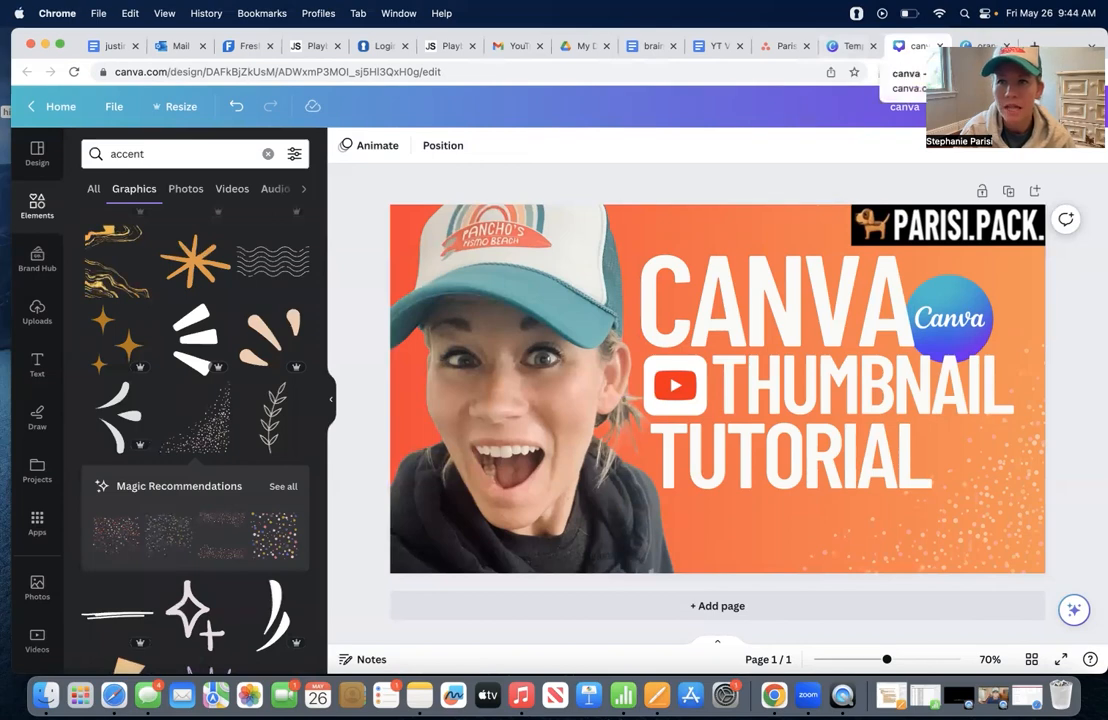
Go back to the Canva home page and open the recent design named orange youtube thumbnails
{"action": "left_click", "coordinate": [827, 53]}
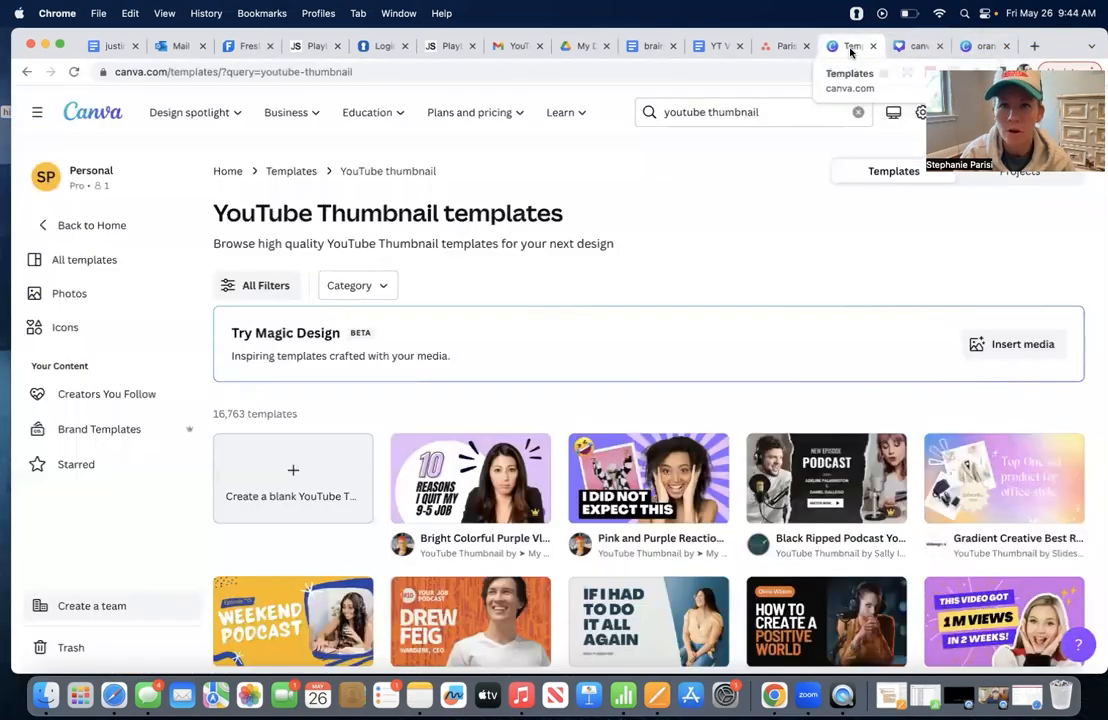
{"action": "left_click", "coordinate": [80, 225]}
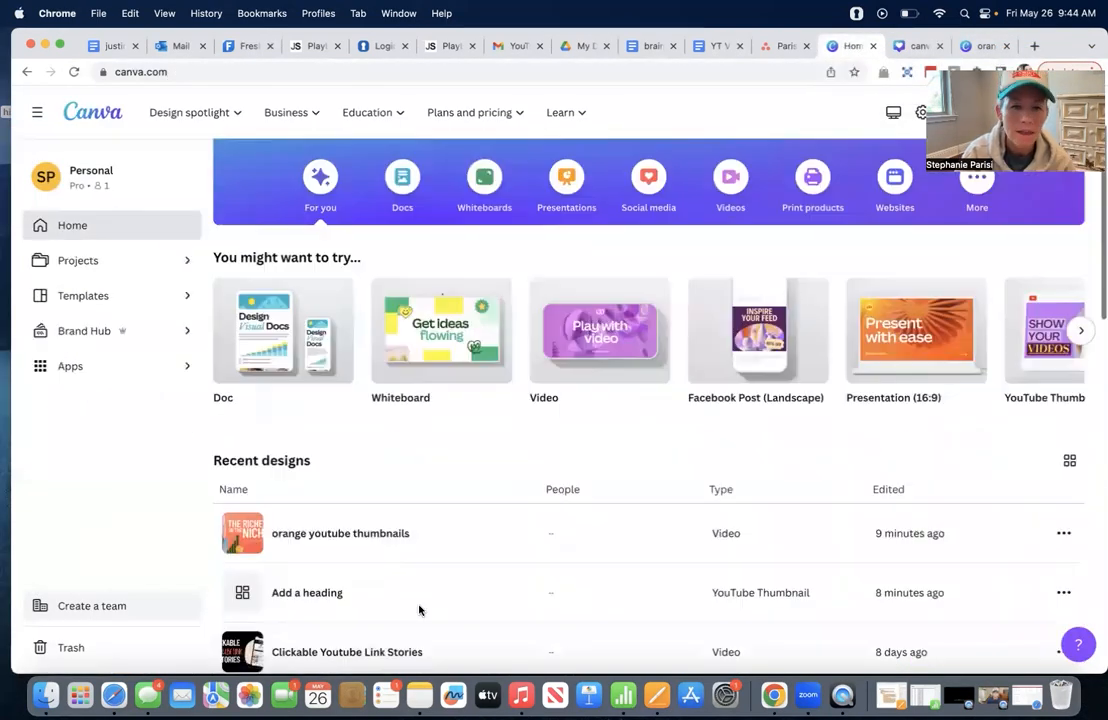
{"action": "left_click", "coordinate": [333, 536]}
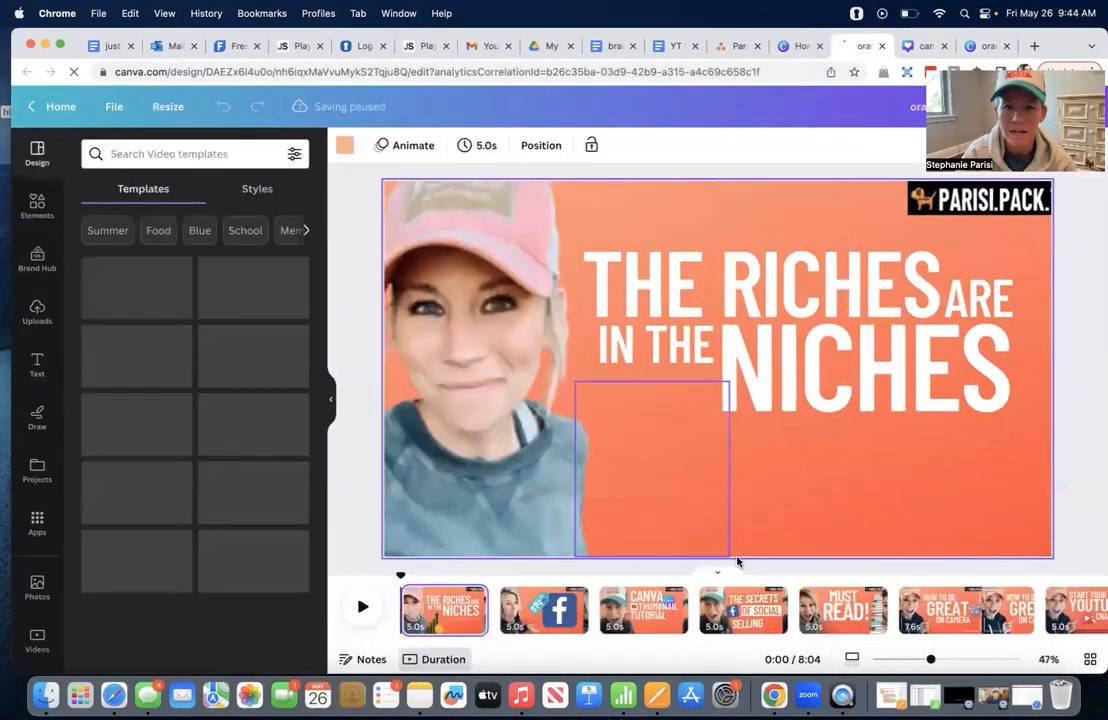
Examine the START YOUR YOUTUBE CHANNEL page and look over all the design's thumbnails in the page grid
{"action": "scroll", "coordinate": [742, 603], "scroll_direction": "right", "scroll_amount": 5}
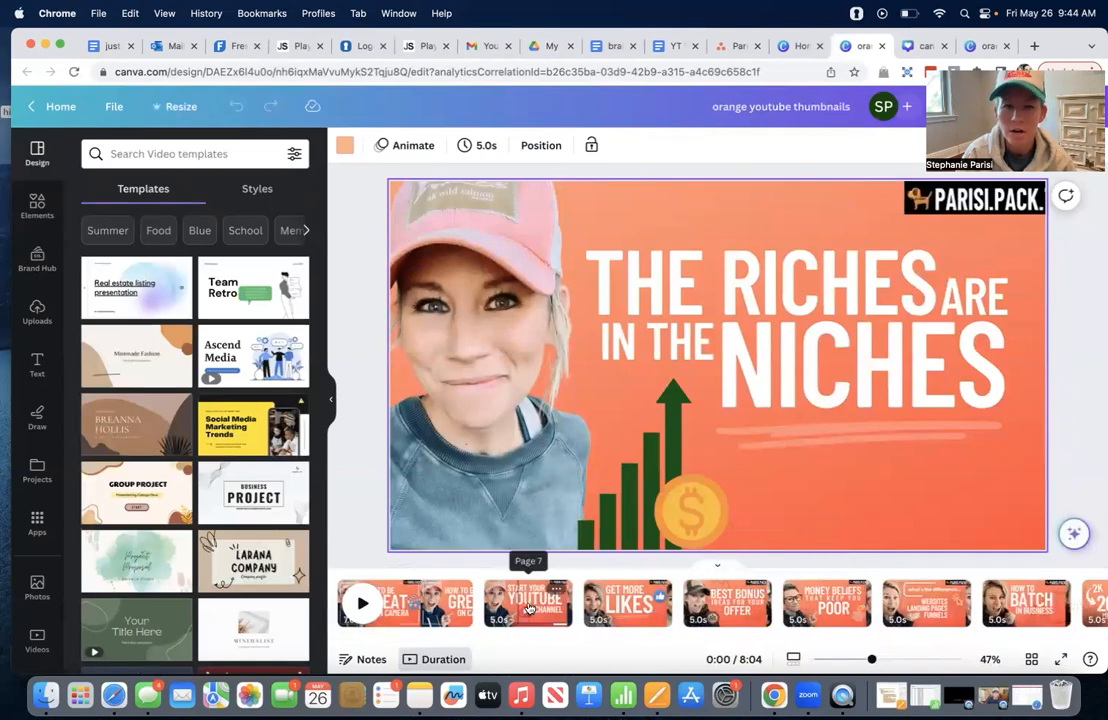
{"action": "left_click", "coordinate": [529, 608]}
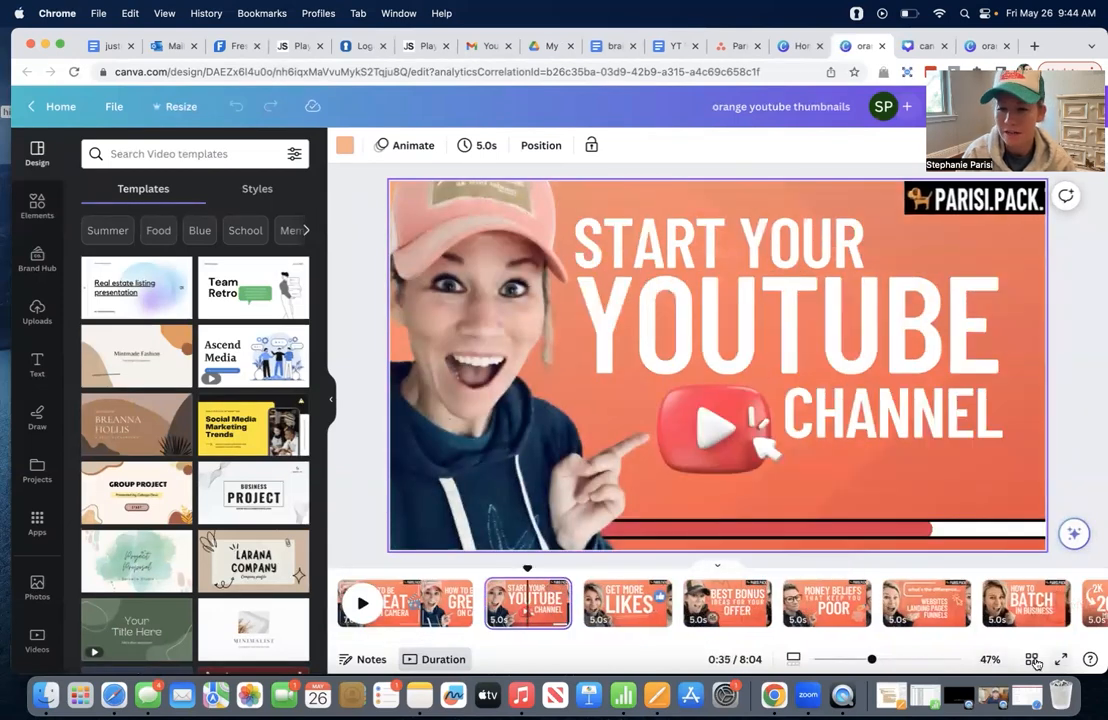
{"action": "left_click", "coordinate": [1031, 658]}
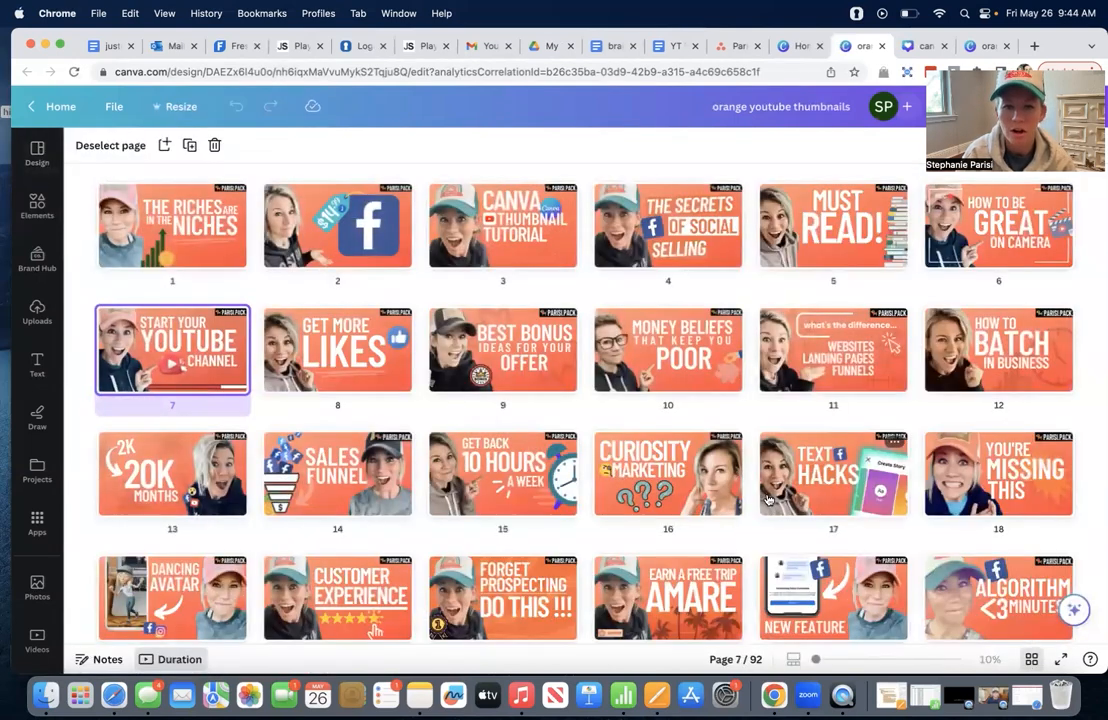
{"action": "scroll", "coordinate": [769, 500], "scroll_direction": "down", "scroll_amount": 5}
{"action": "scroll", "coordinate": [769, 500], "scroll_direction": "down", "scroll_amount": 10}
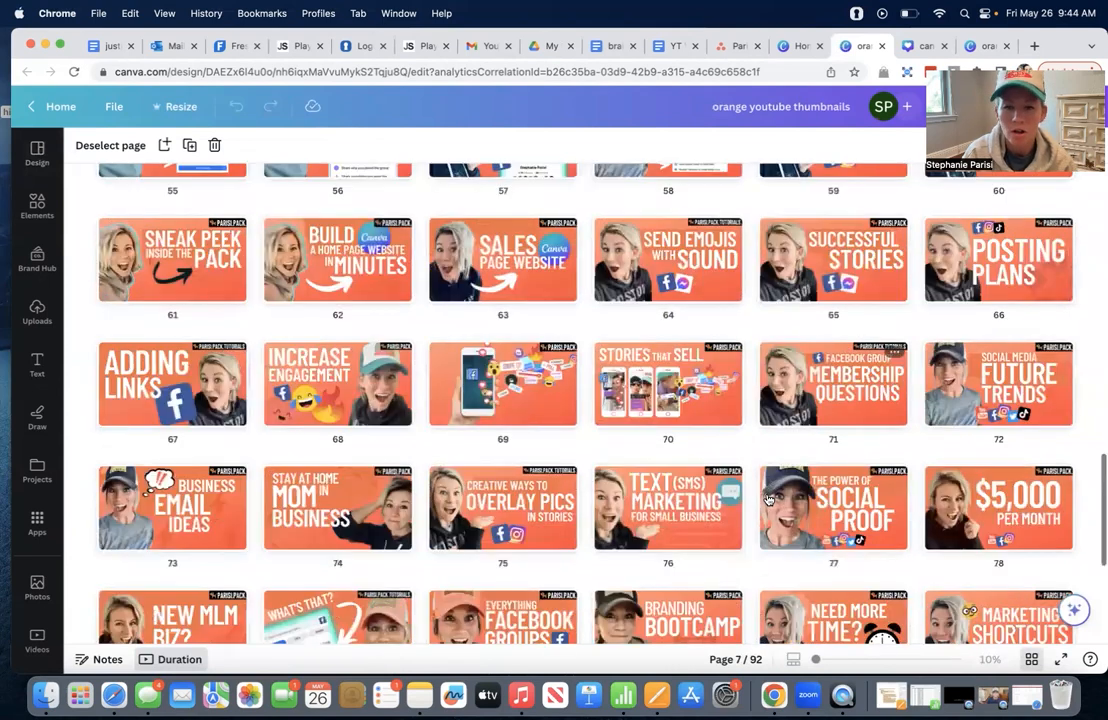
{"action": "scroll", "coordinate": [870, 560], "scroll_direction": "down", "scroll_amount": 3}
{"action": "left_click", "coordinate": [1031, 660]}
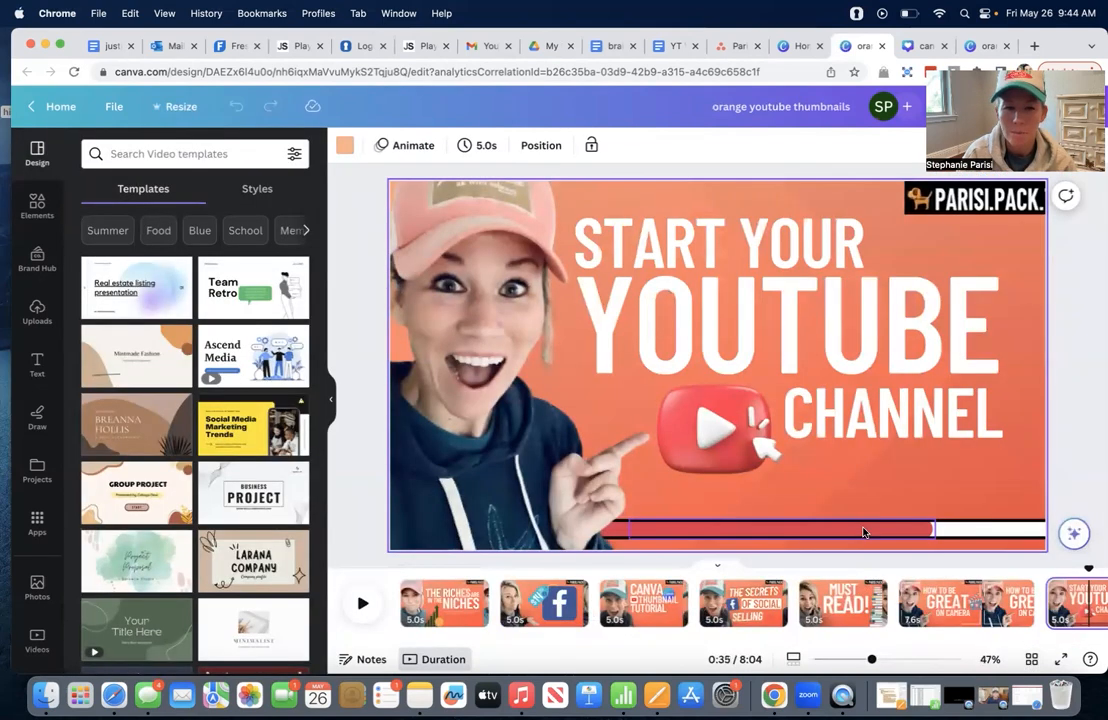
Duplicate the GET MORE LIKES page in the orange youtube thumbnails design
{"action": "left_click", "coordinate": [462, 620]}
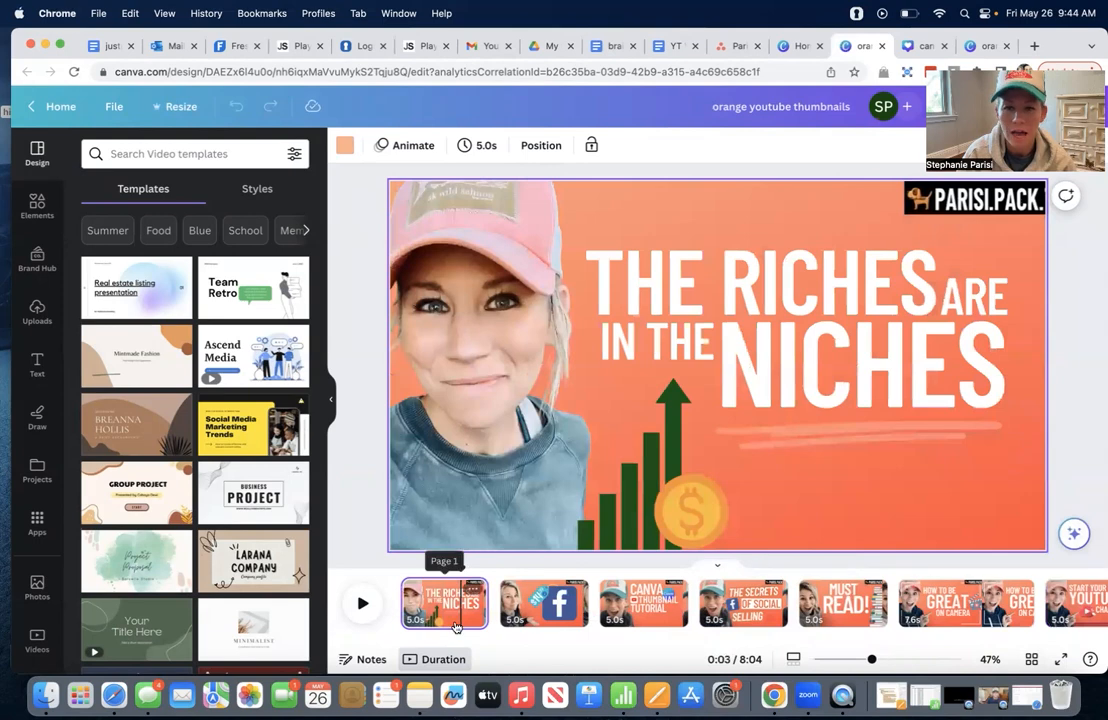
{"action": "scroll", "coordinate": [815, 625], "scroll_direction": "right", "scroll_amount": 5}
{"action": "left_click", "coordinate": [637, 612]}
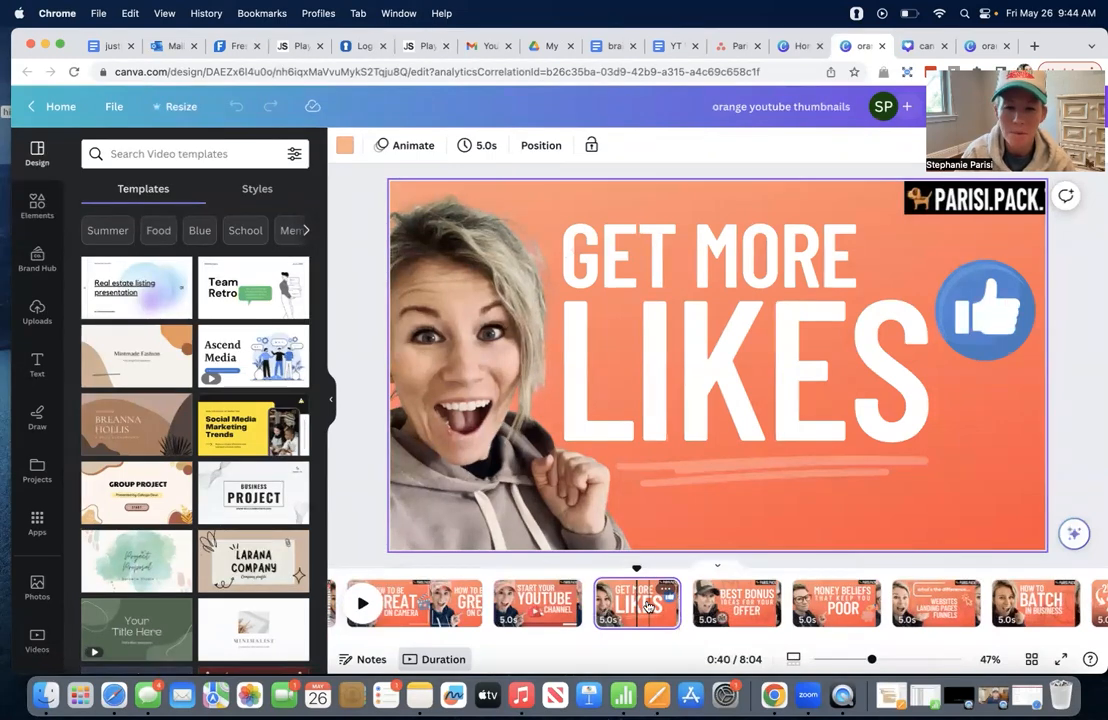
{"action": "left_click", "coordinate": [666, 590]}
{"action": "left_click", "coordinate": [731, 366]}
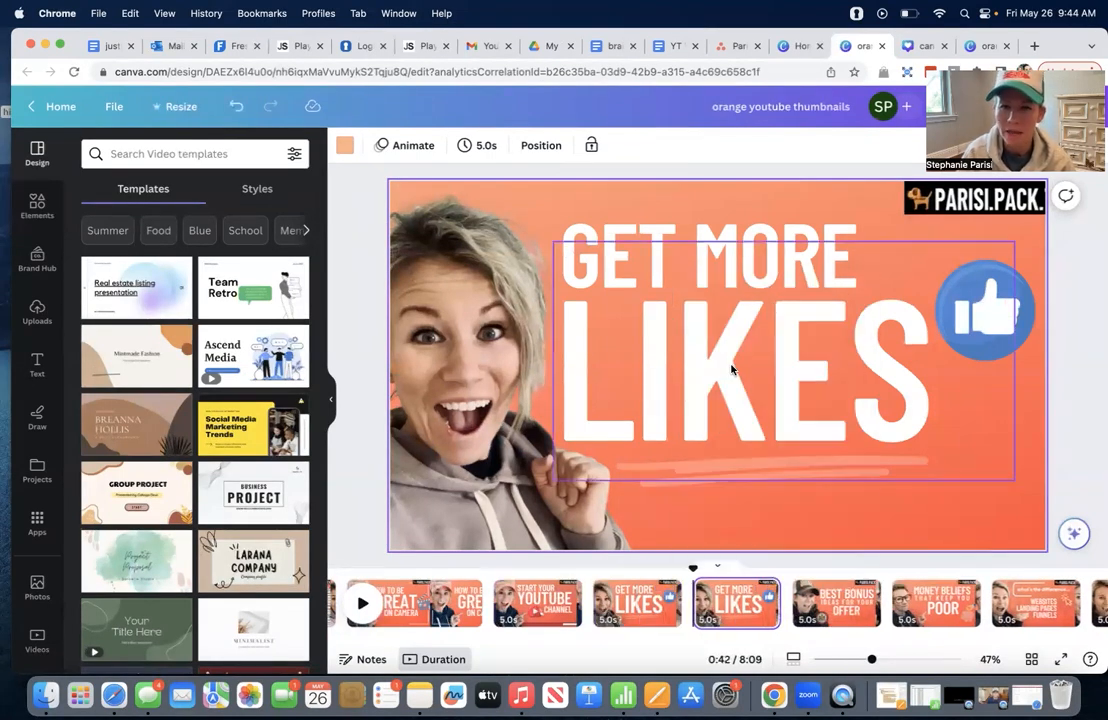
On the duplicated page, replace GET MORE with "editing my text" and delete the LIKES text and the thumbs-up icon
{"action": "double_click", "coordinate": [816, 252]}
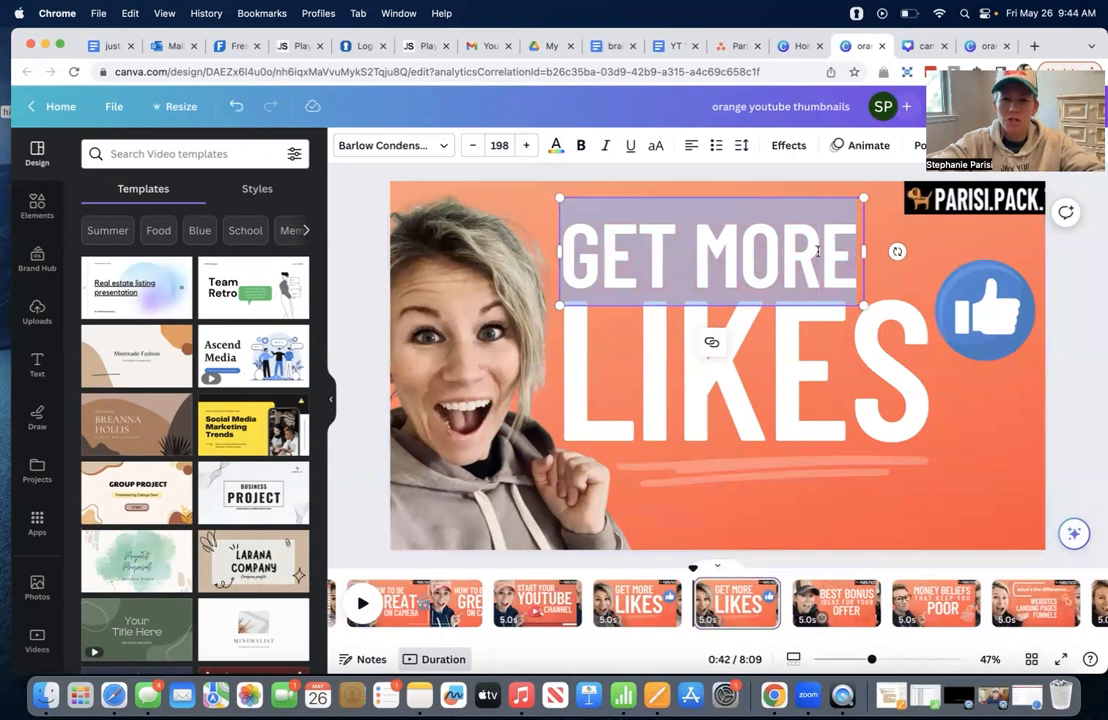
{"action": "type", "text": "editing my text"}
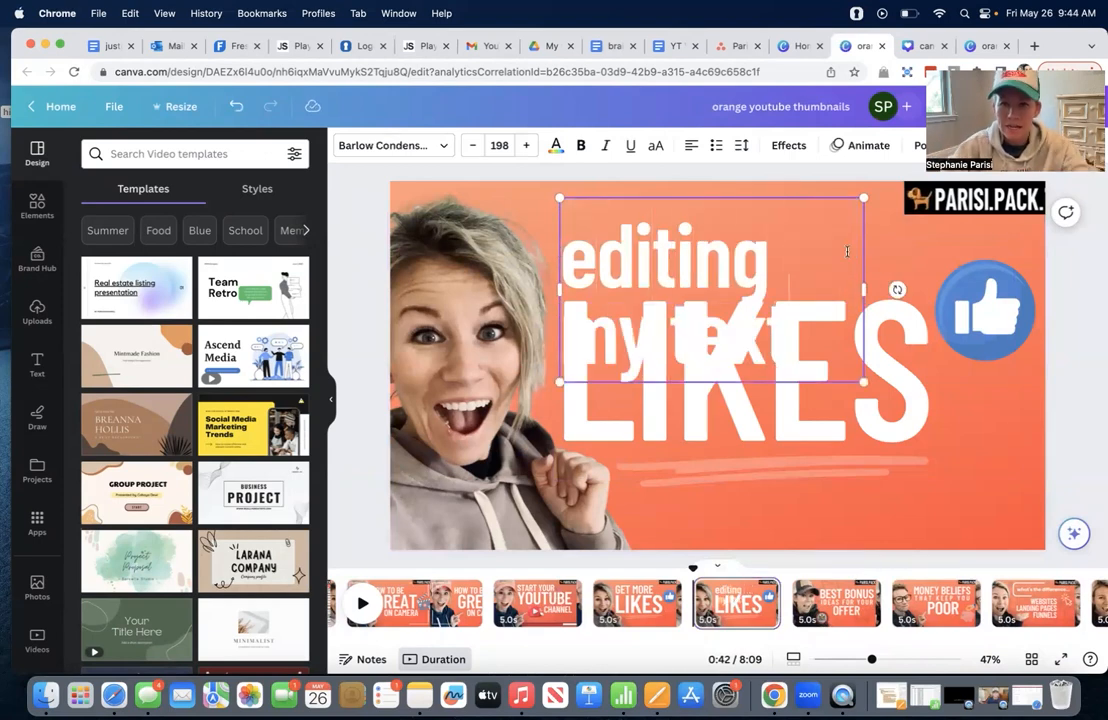
{"action": "left_click", "coordinate": [913, 383]}
{"action": "key", "text": "Delete"}
{"action": "left_click", "coordinate": [985, 312]}
{"action": "key", "text": "Delete"}
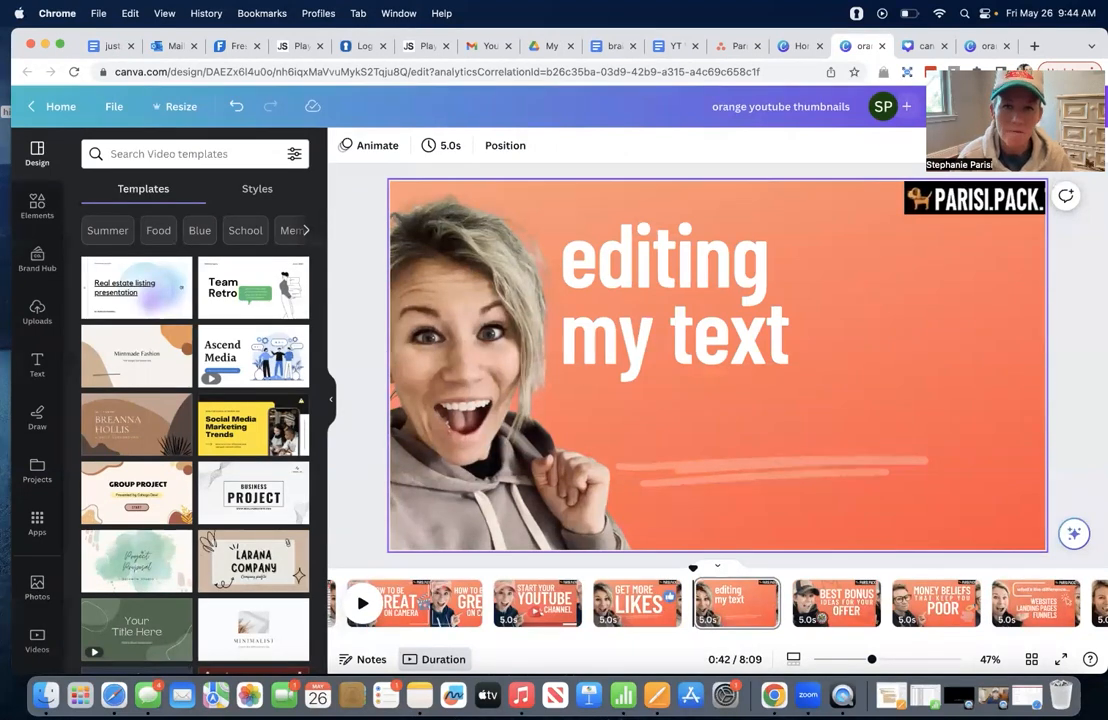